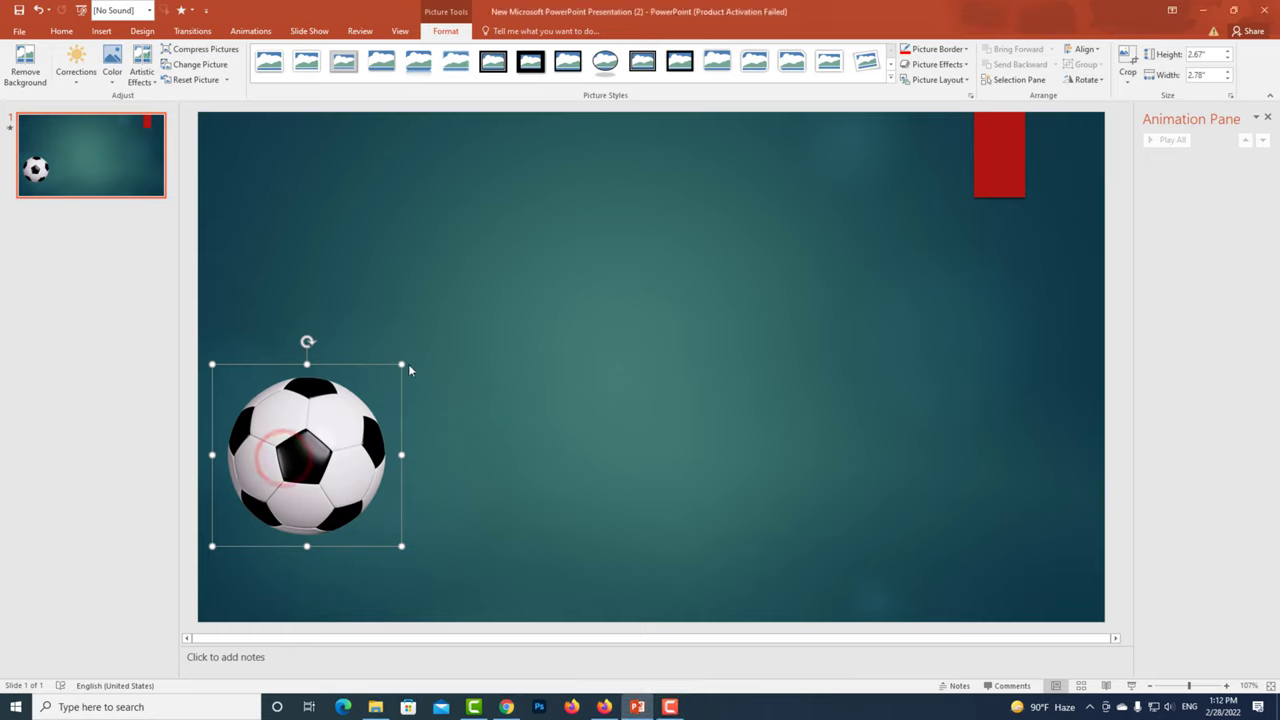
Shrink the soccer ball to about 2.28 by 2.37 inches, keeping it at the lower-left
{"action": "left_click_drag", "start_coordinate": [402, 365], "coordinate": [373, 391]}
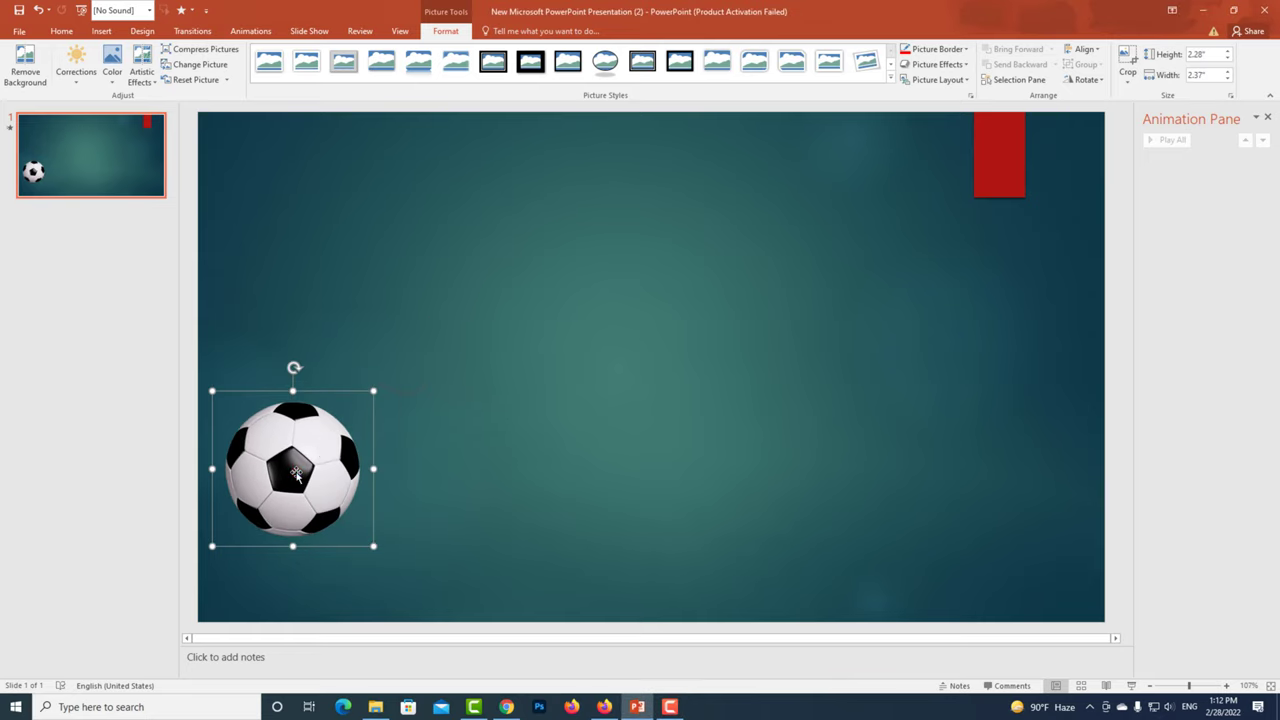
{"action": "left_click_drag", "start_coordinate": [296, 474], "coordinate": [991, 420]}
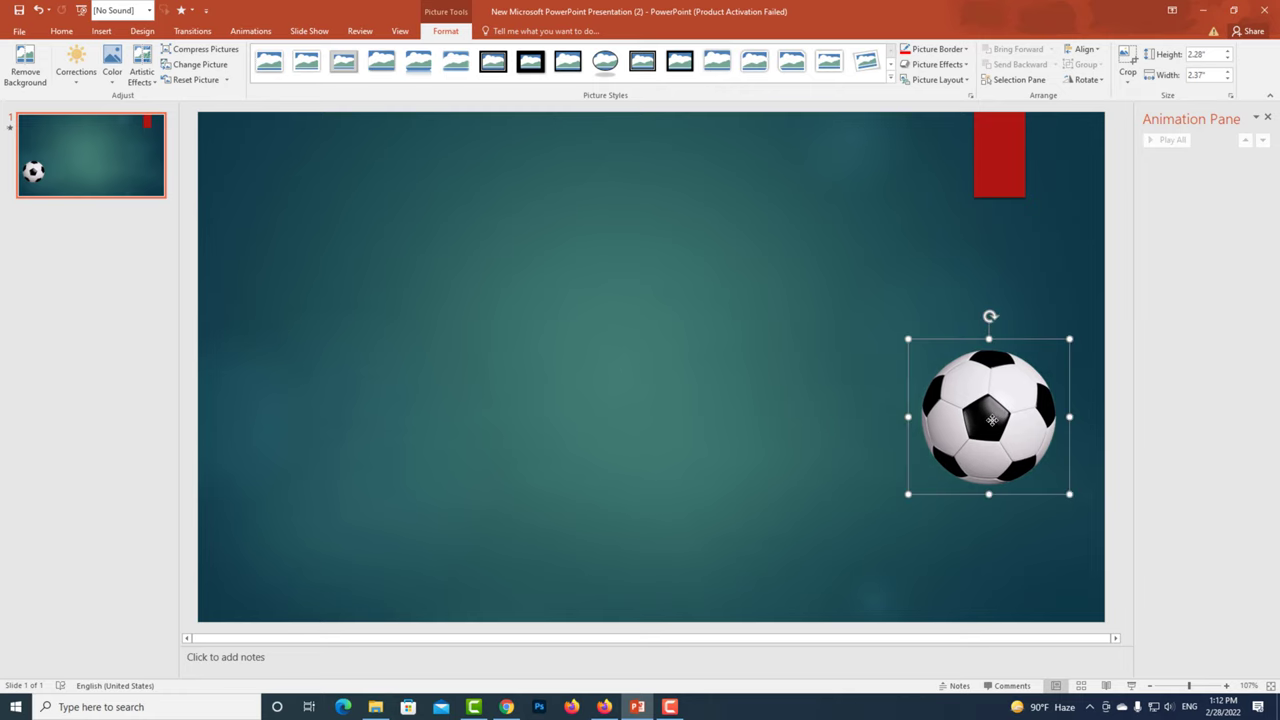
{"action": "mouse_move", "coordinate": [991, 407]}
{"action": "left_mouse_down"}
{"action": "mouse_move", "coordinate": [289, 488]}
{"action": "mouse_move", "coordinate": [321, 476]}
{"action": "left_mouse_up"}
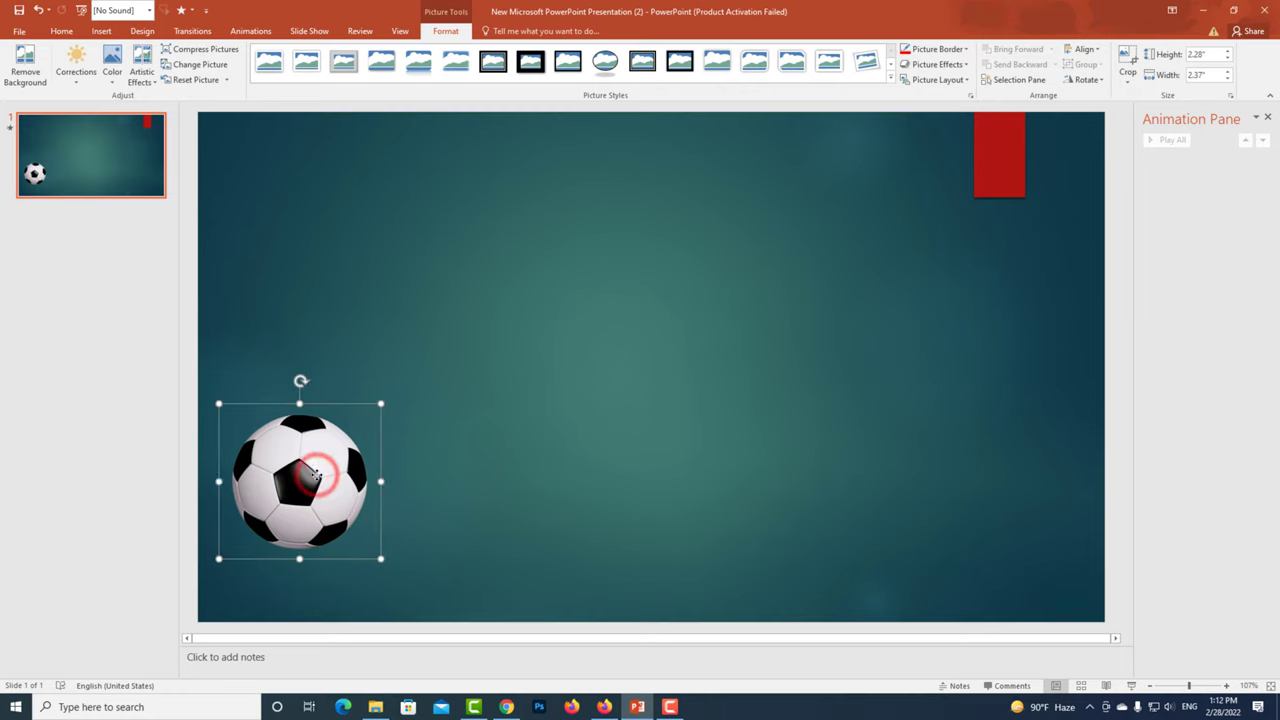
With the soccer ball selected, expand the full Animations gallery, including motion paths
{"action": "left_click", "coordinate": [61, 31]}
{"action": "left_click", "coordinate": [301, 497]}
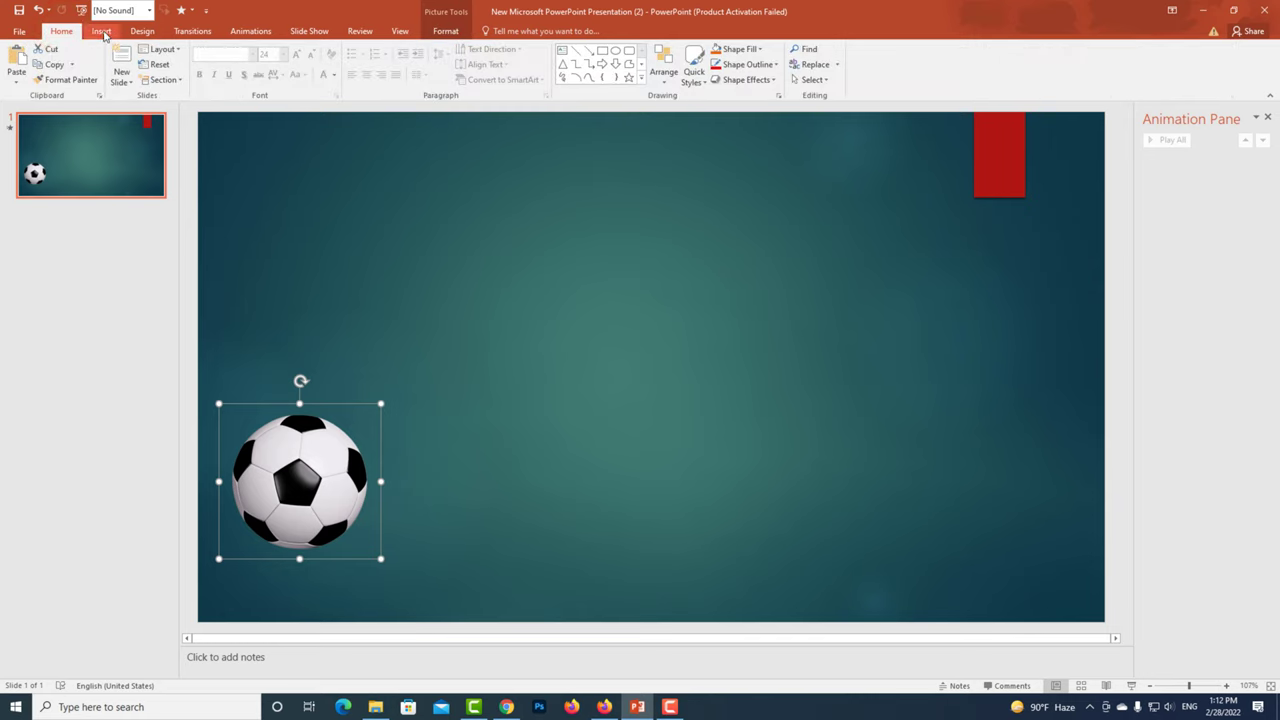
{"action": "left_click", "coordinate": [251, 30]}
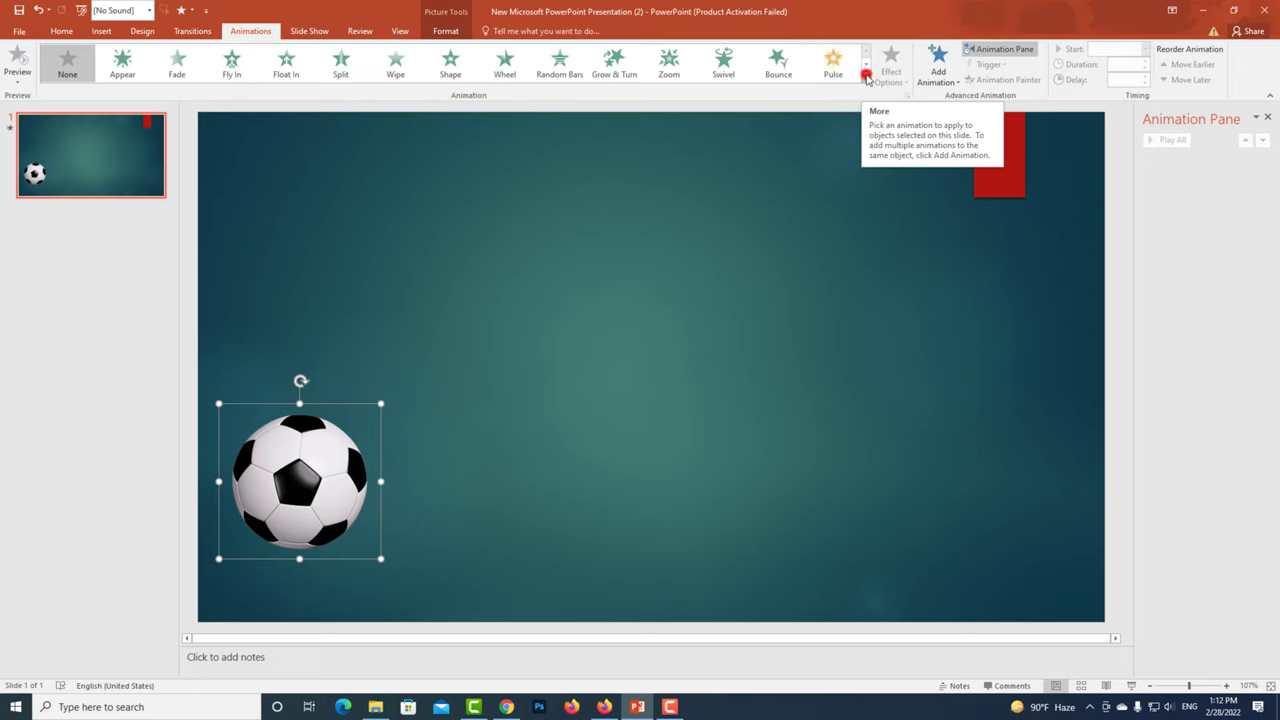
{"action": "left_click", "coordinate": [866, 78]}
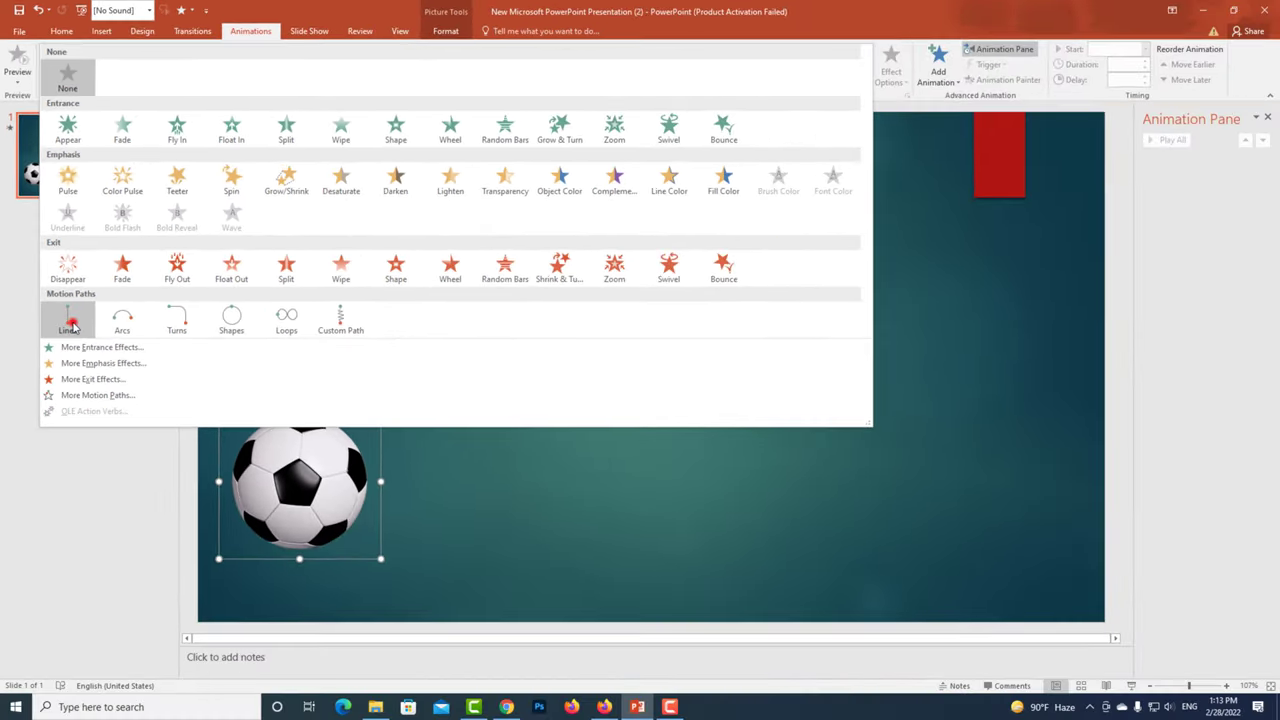
Apply a Lines motion path, raise the ball, and stretch the path to the slide's right side
{"action": "left_click", "coordinate": [68, 322]}
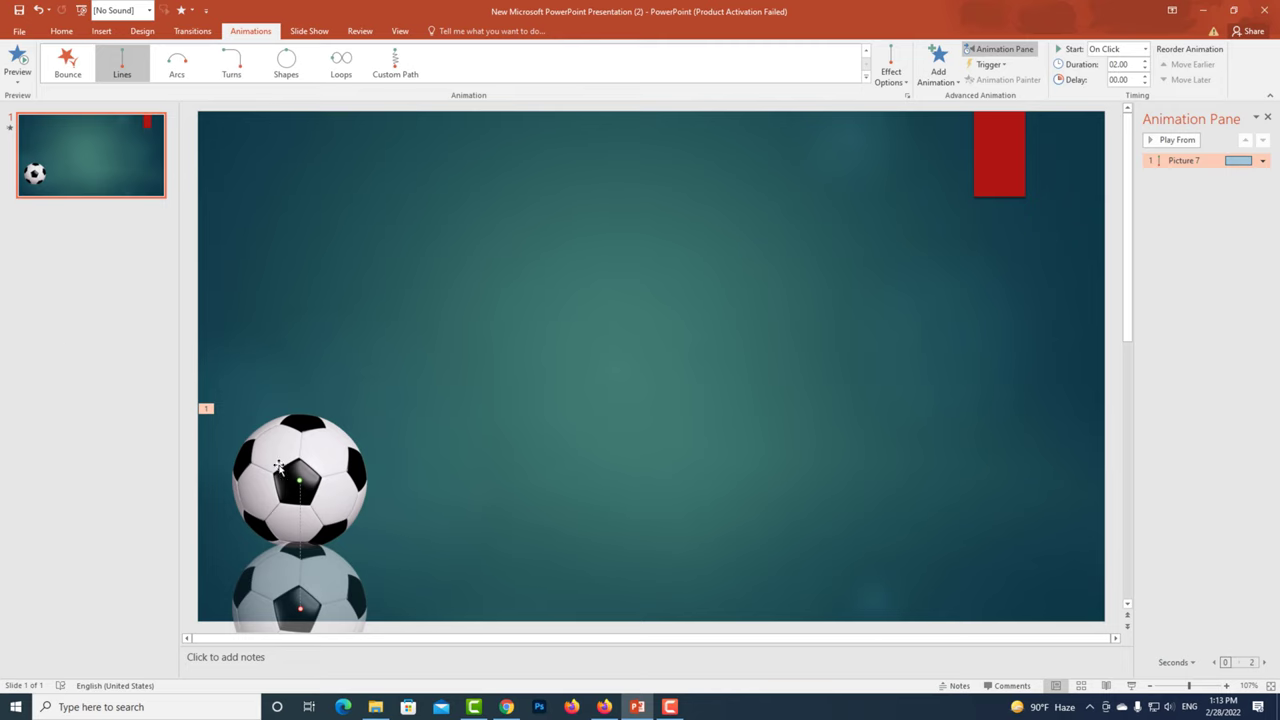
{"action": "left_click", "coordinate": [279, 466]}
{"action": "left_click_drag", "start_coordinate": [300, 477], "coordinate": [292, 485]}
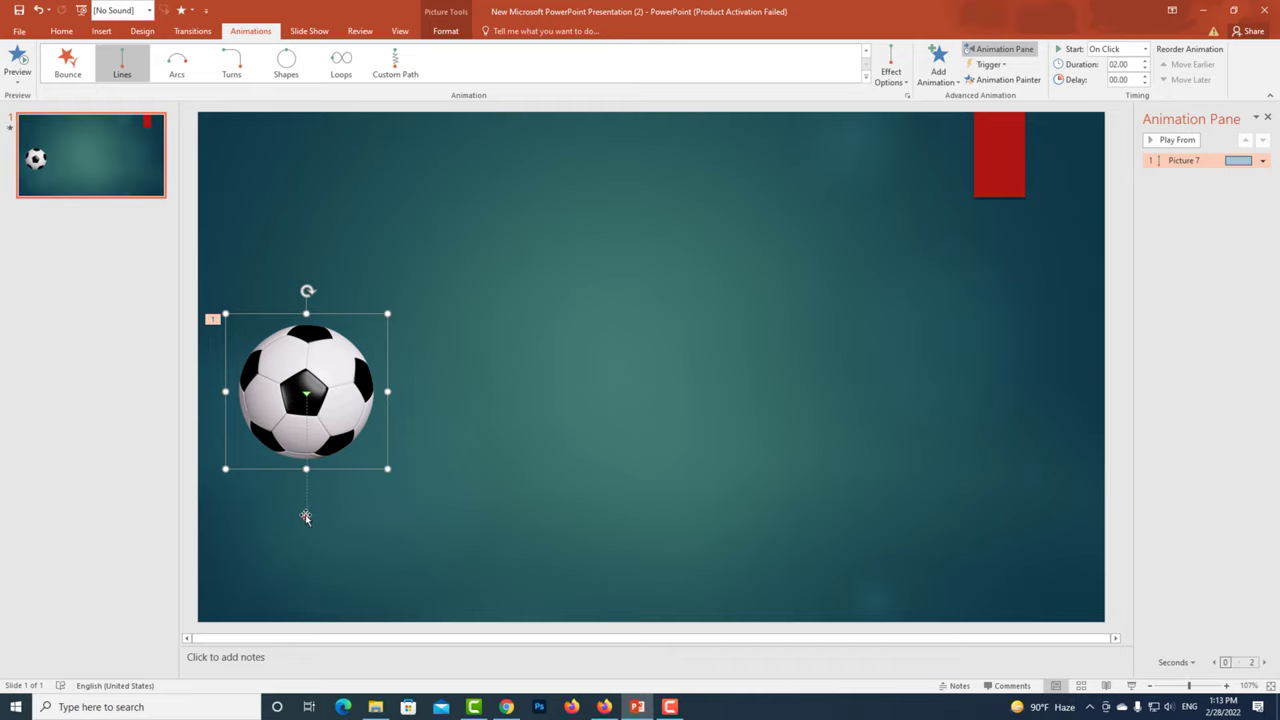
{"action": "left_click", "coordinate": [306, 517]}
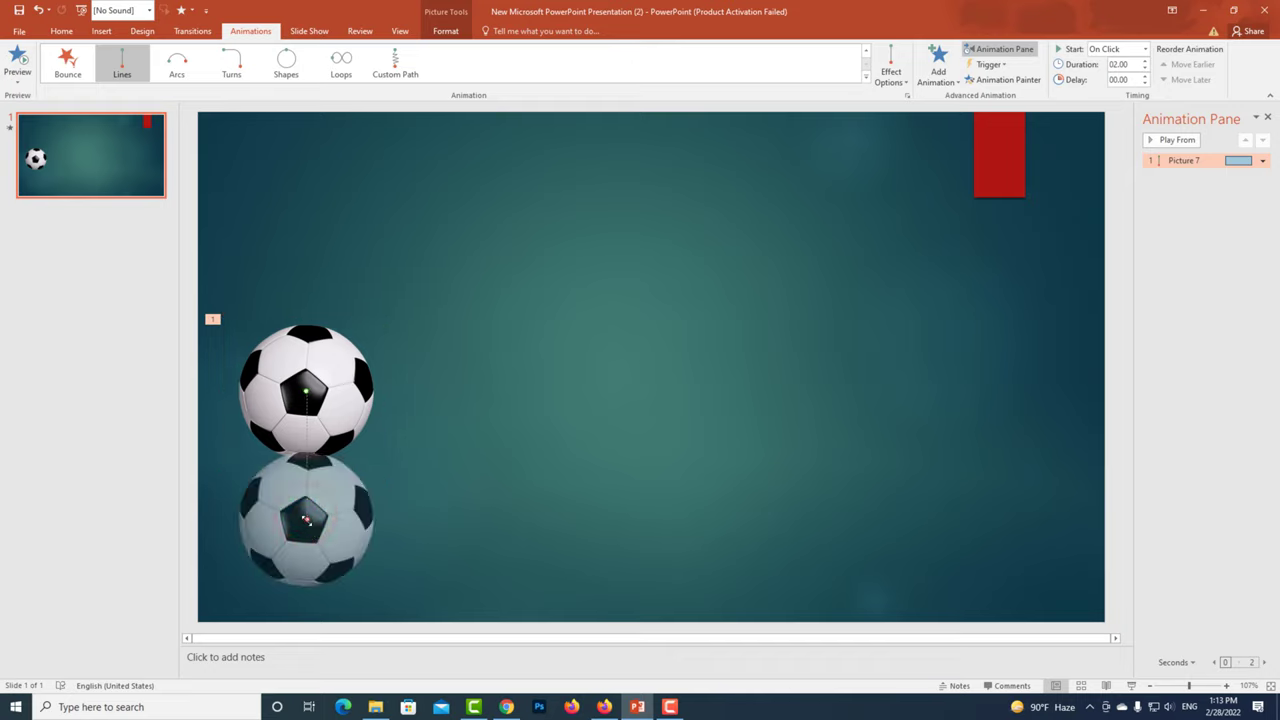
{"action": "left_click_drag", "start_coordinate": [306, 519], "coordinate": [977, 352]}
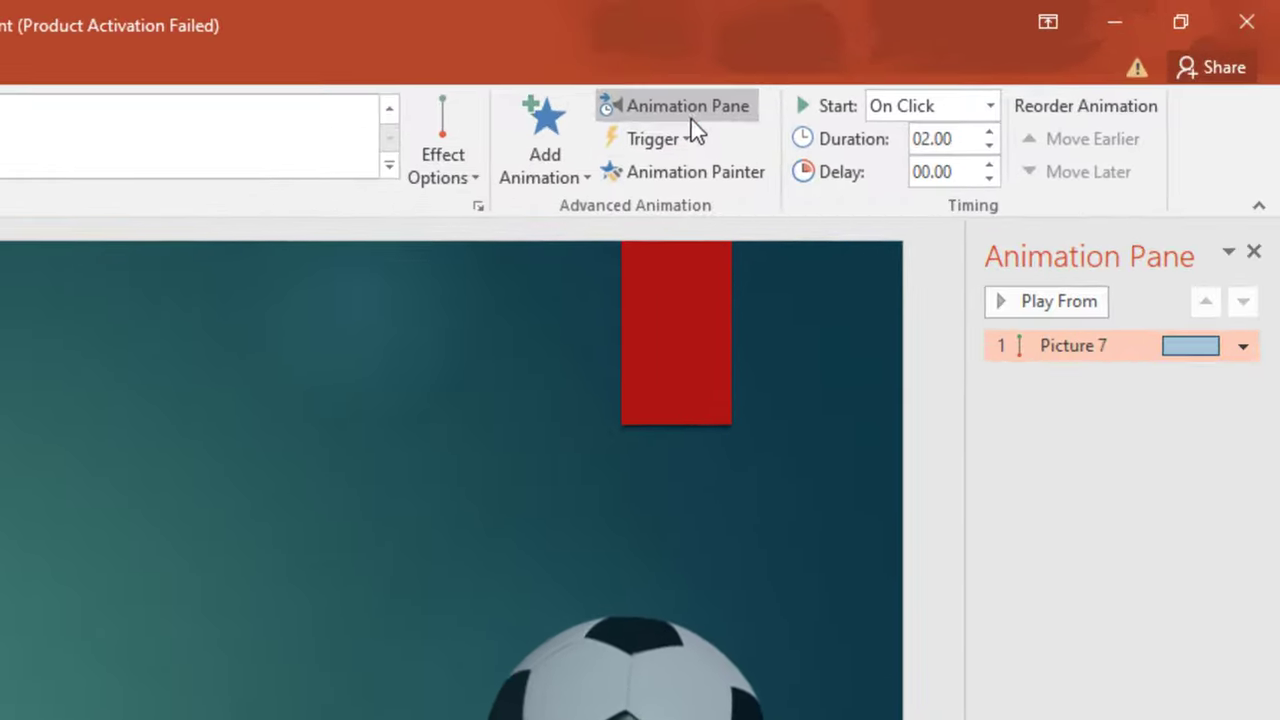
Preview the straight-line animation from the Animation Pane and reselect the ball
{"action": "left_click", "coordinate": [1002, 50]}
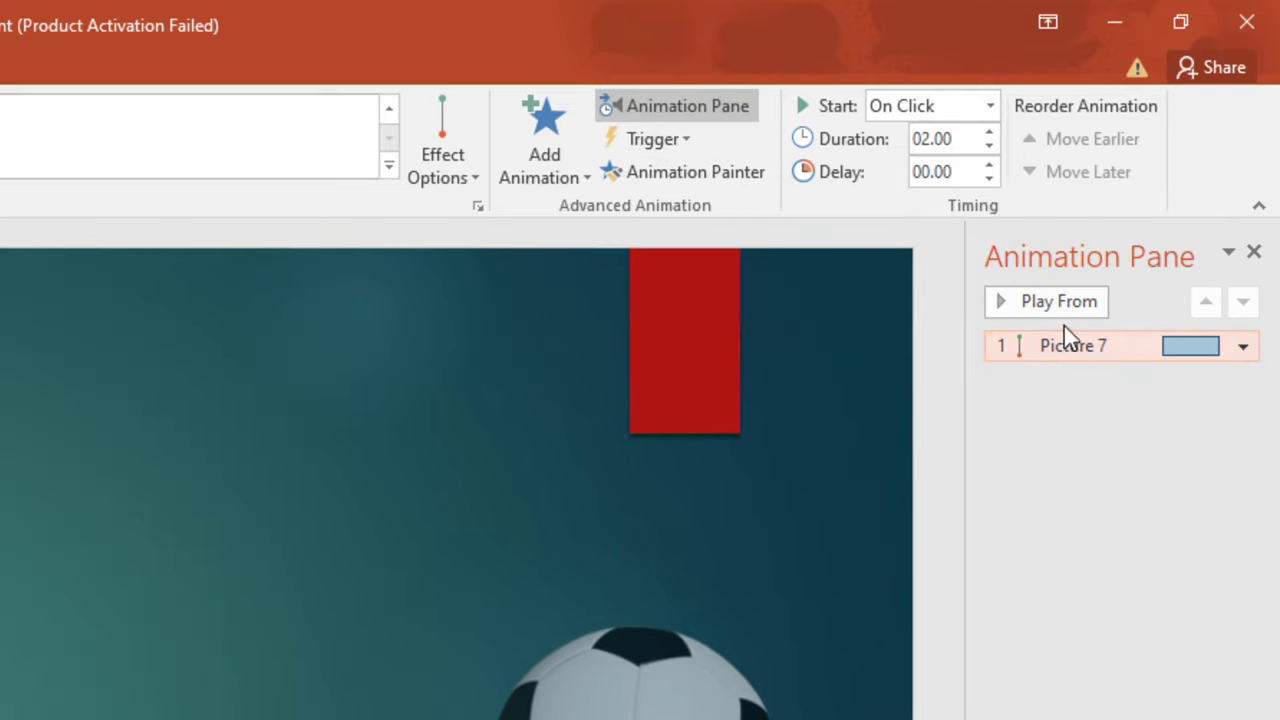
{"action": "left_click", "coordinate": [1058, 300]}
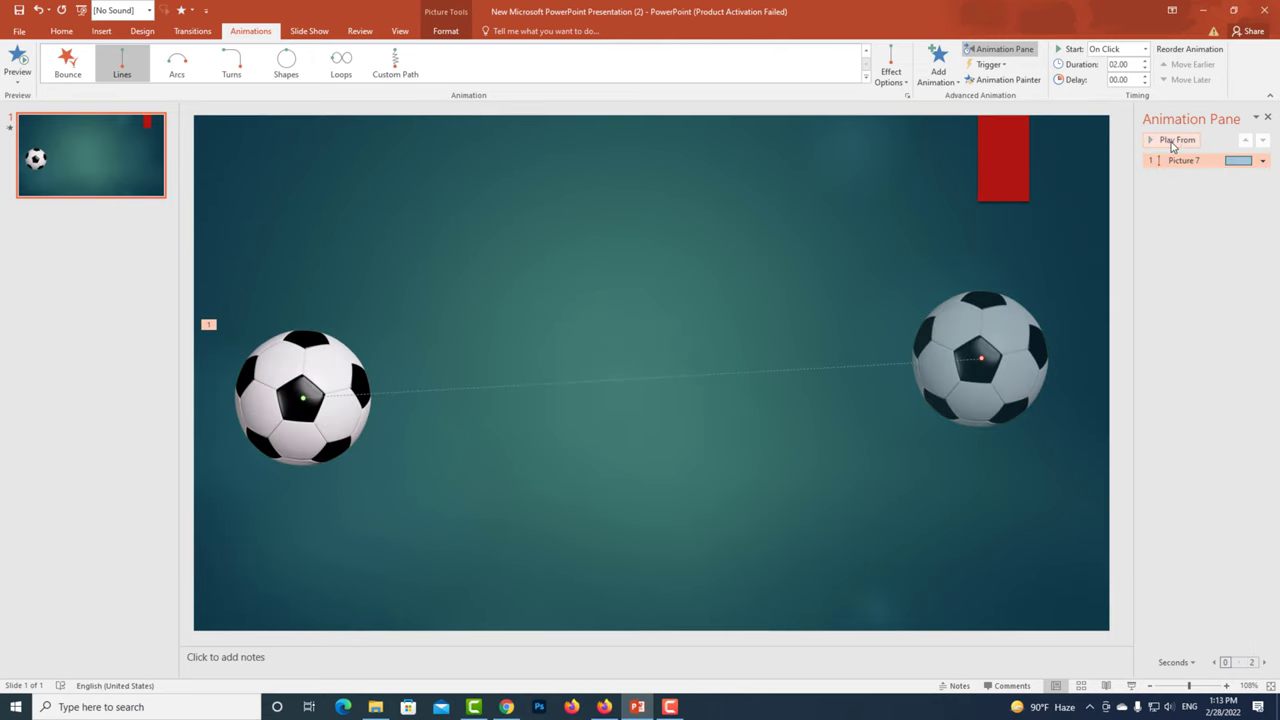
{"action": "left_click", "coordinate": [305, 427]}
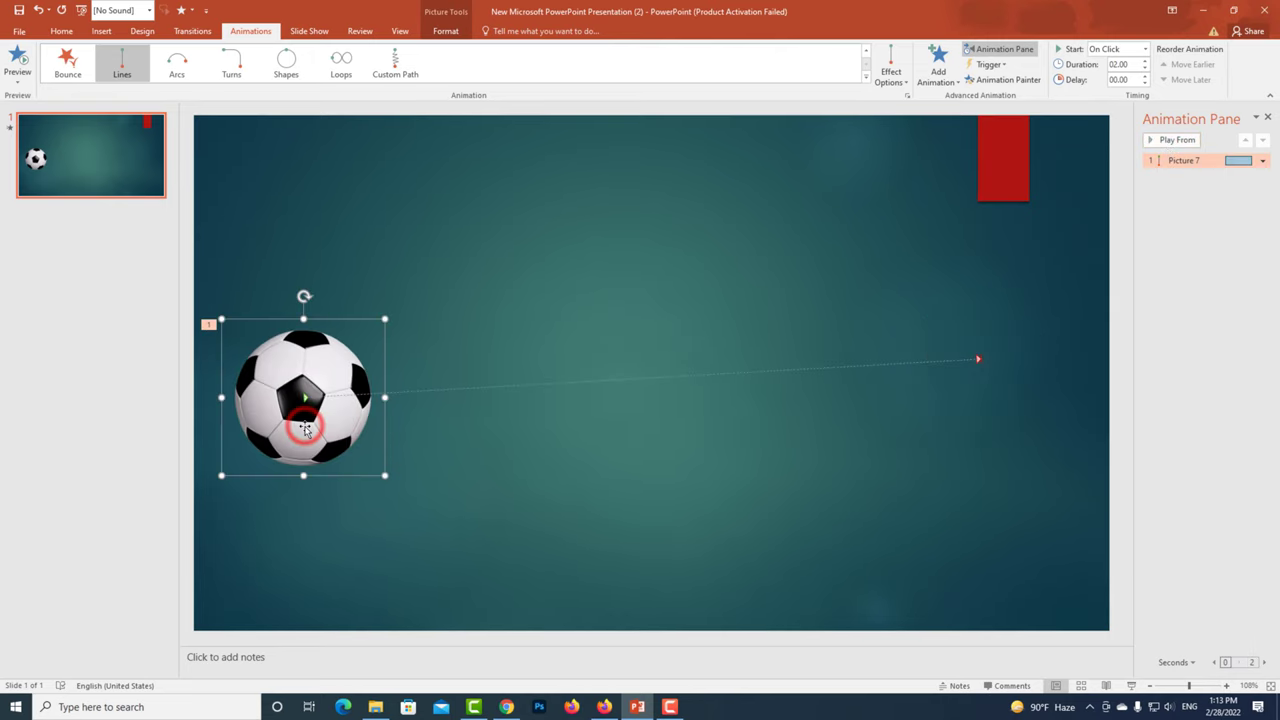
Apply an Arcs path, stretch it to the right side, deepen its dip, and preview it
{"action": "left_click", "coordinate": [177, 66]}
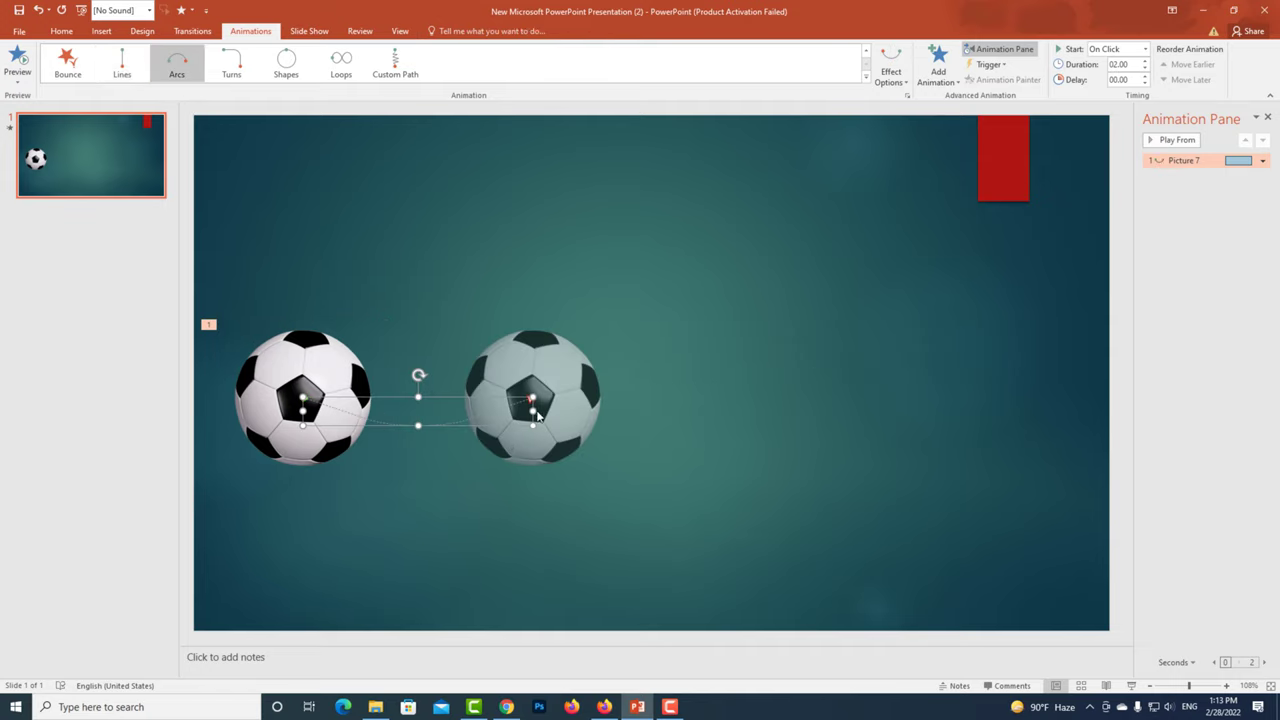
{"action": "left_click_drag", "start_coordinate": [537, 415], "coordinate": [962, 410]}
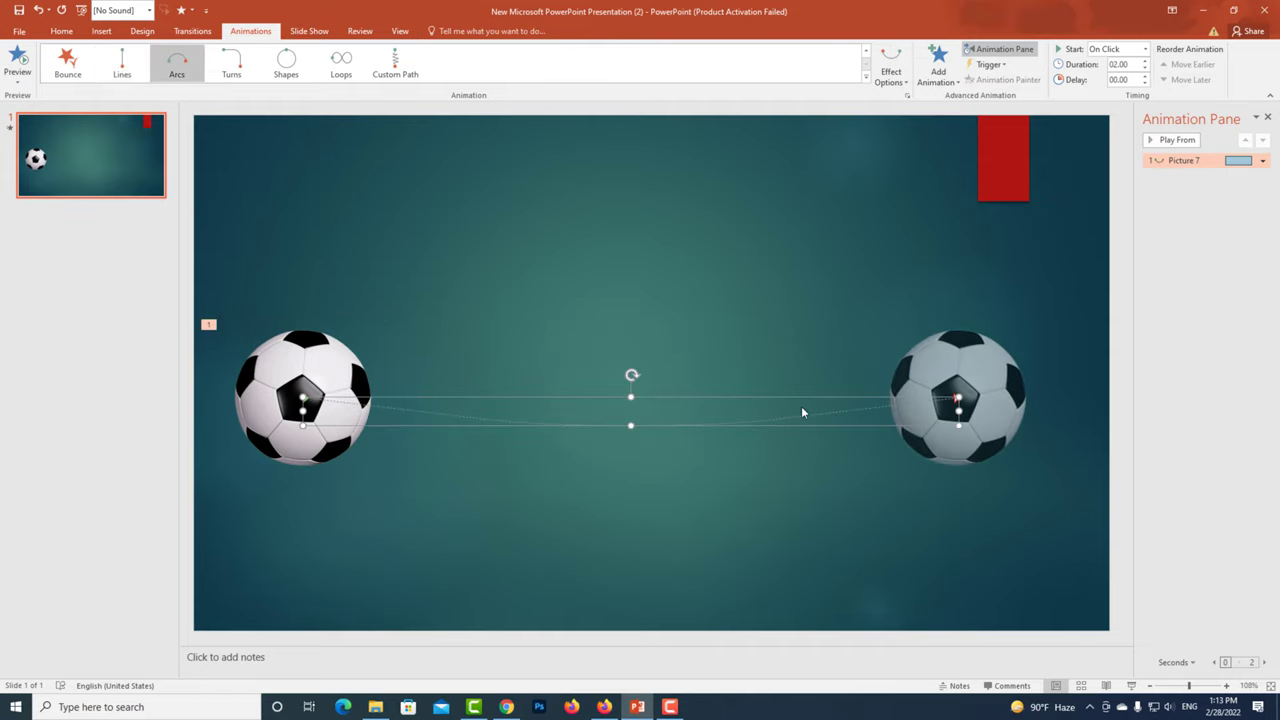
{"action": "left_click", "coordinate": [631, 397]}
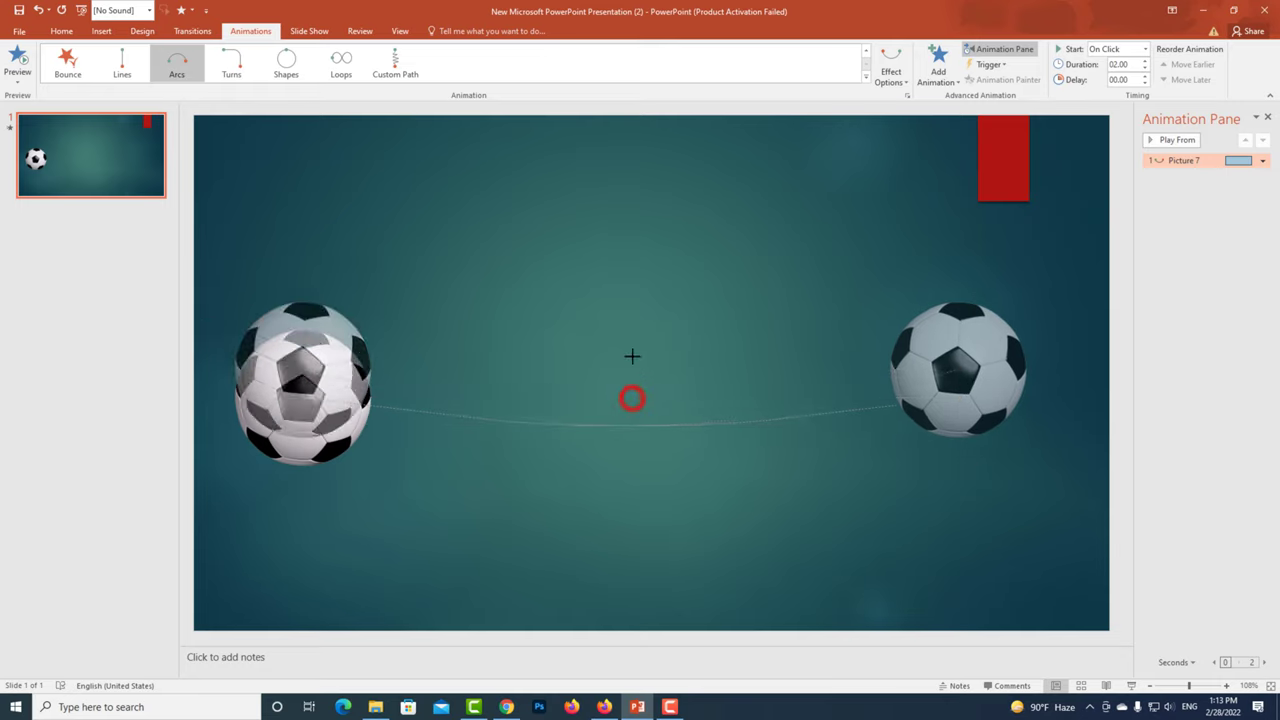
{"action": "left_click", "coordinate": [639, 387]}
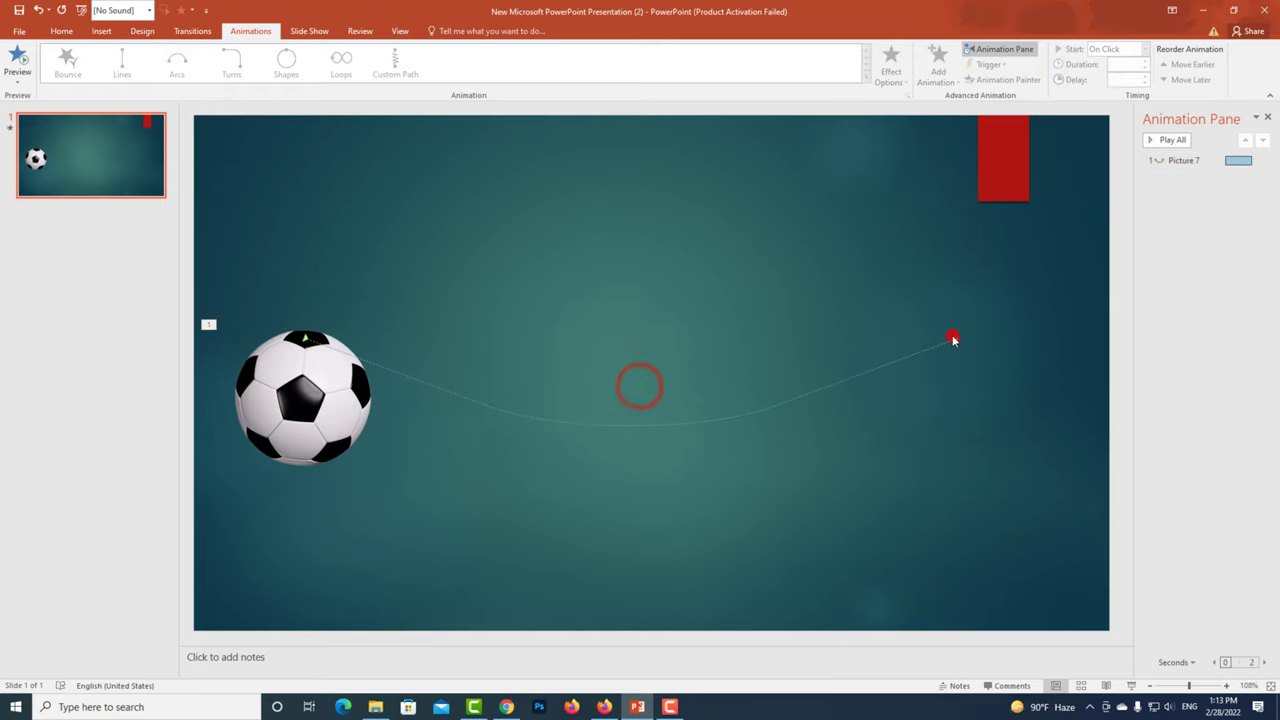
{"action": "left_click", "coordinate": [955, 340]}
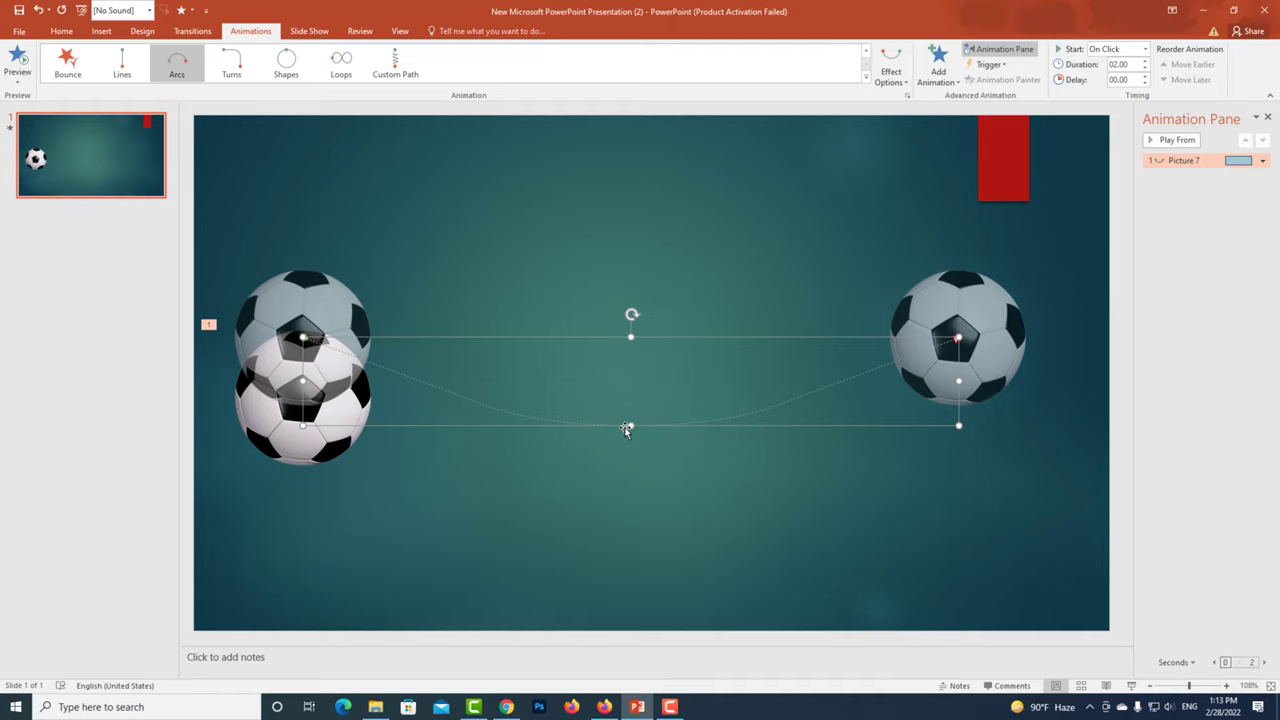
{"action": "left_click_drag", "start_coordinate": [631, 427], "coordinate": [629, 485]}
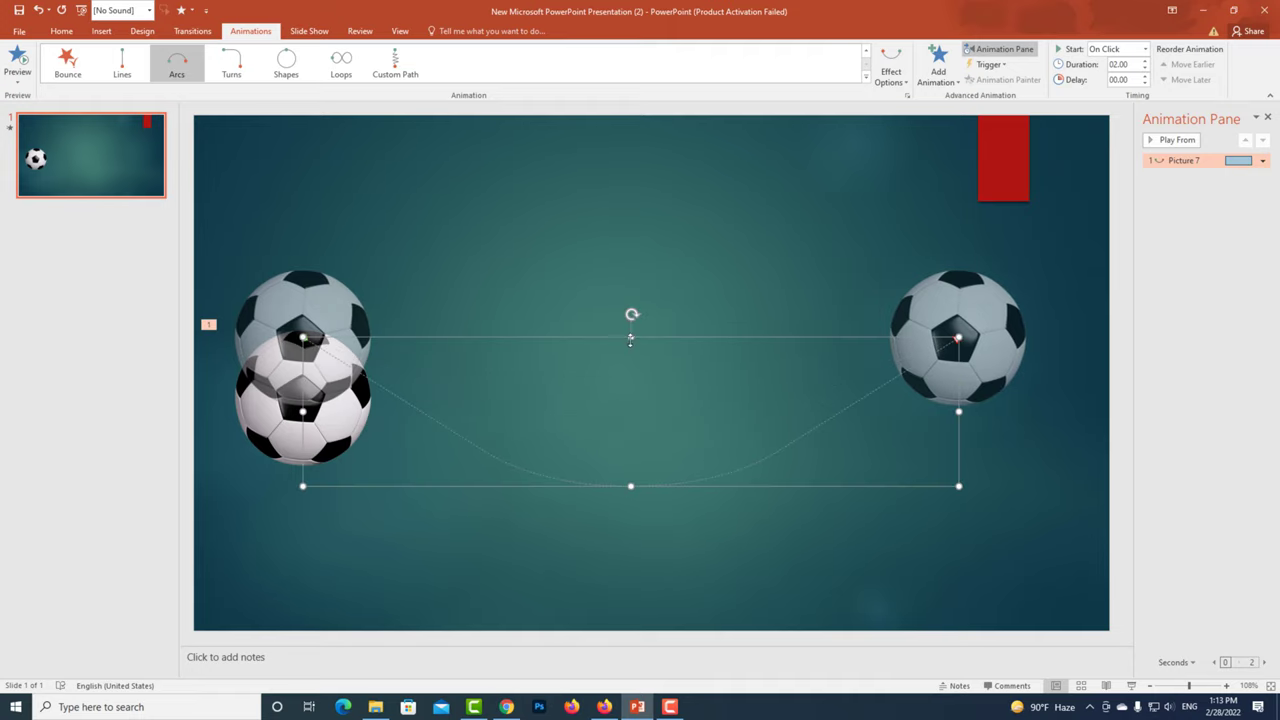
{"action": "left_click", "coordinate": [1162, 141]}
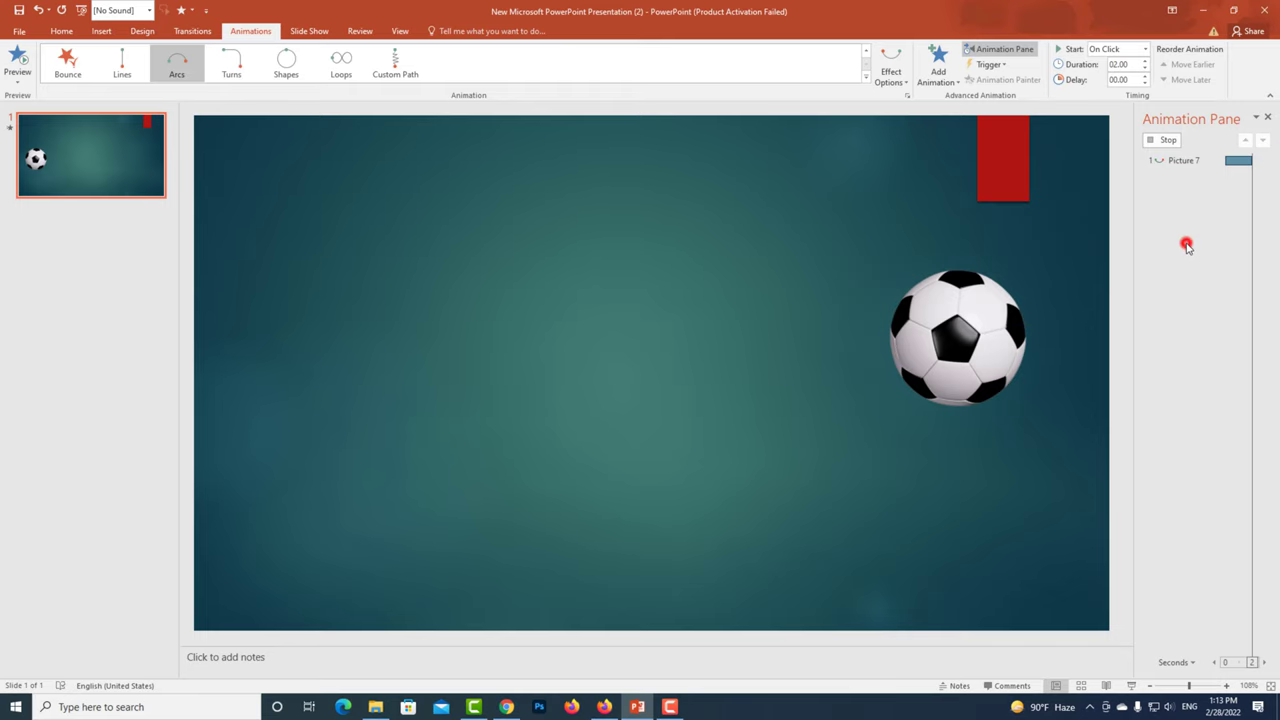
{"action": "left_click", "coordinate": [326, 411]}
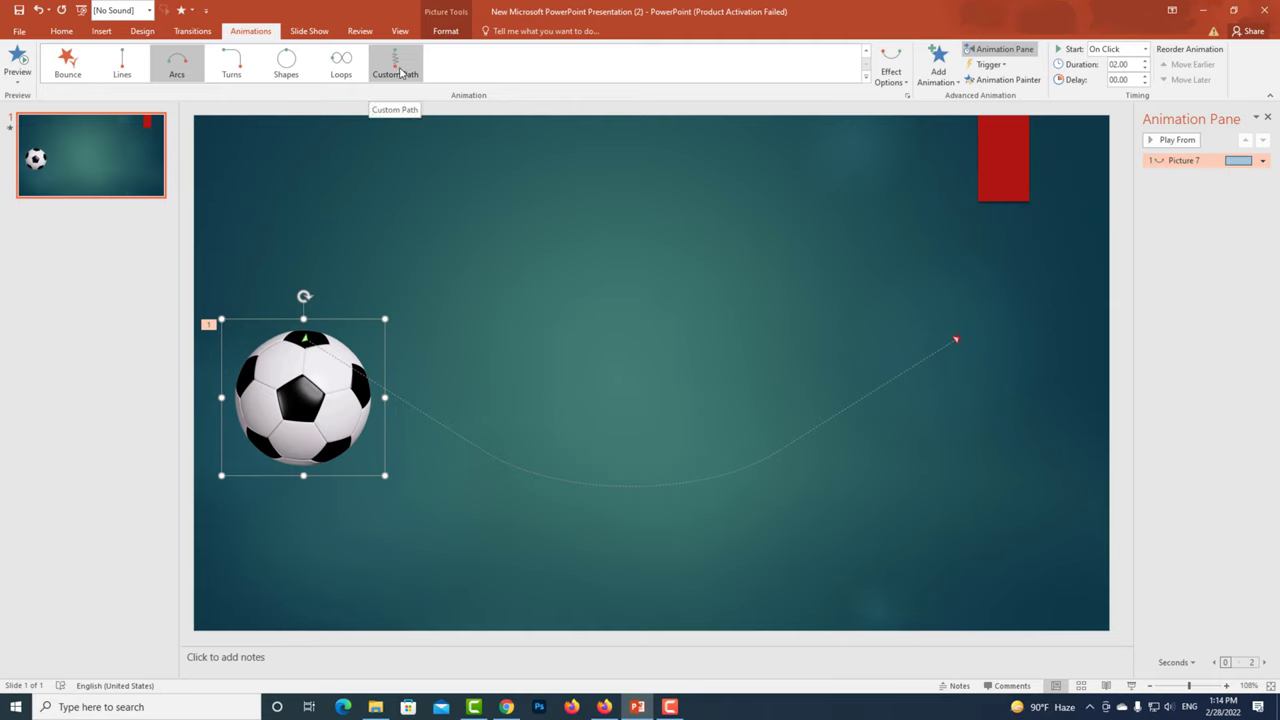
Draw a wavy Custom Path from the ball to the slide's right side and preview it
{"action": "left_click", "coordinate": [398, 66]}
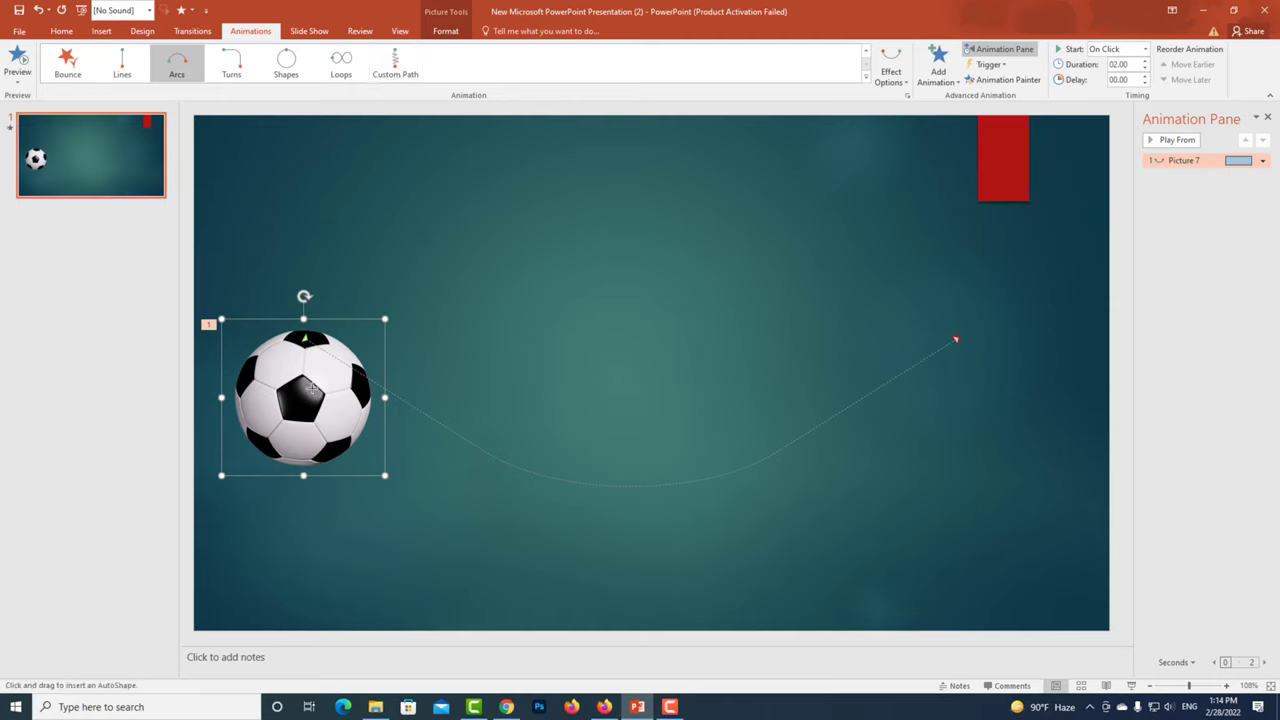
{"action": "left_click_drag", "start_coordinate": [314, 386], "coordinate": [437, 305]}
{"action": "left_click_drag", "start_coordinate": [973, 397], "coordinate": [968, 400]}
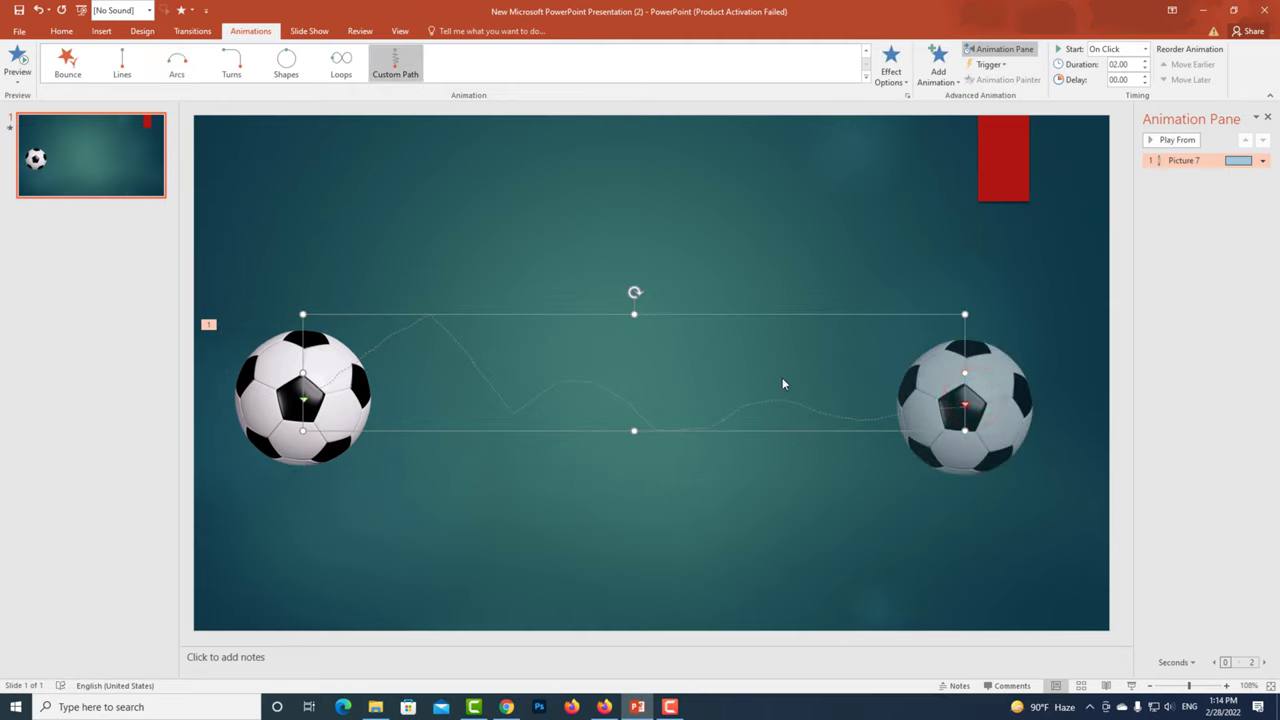
{"action": "left_click", "coordinate": [1162, 141]}
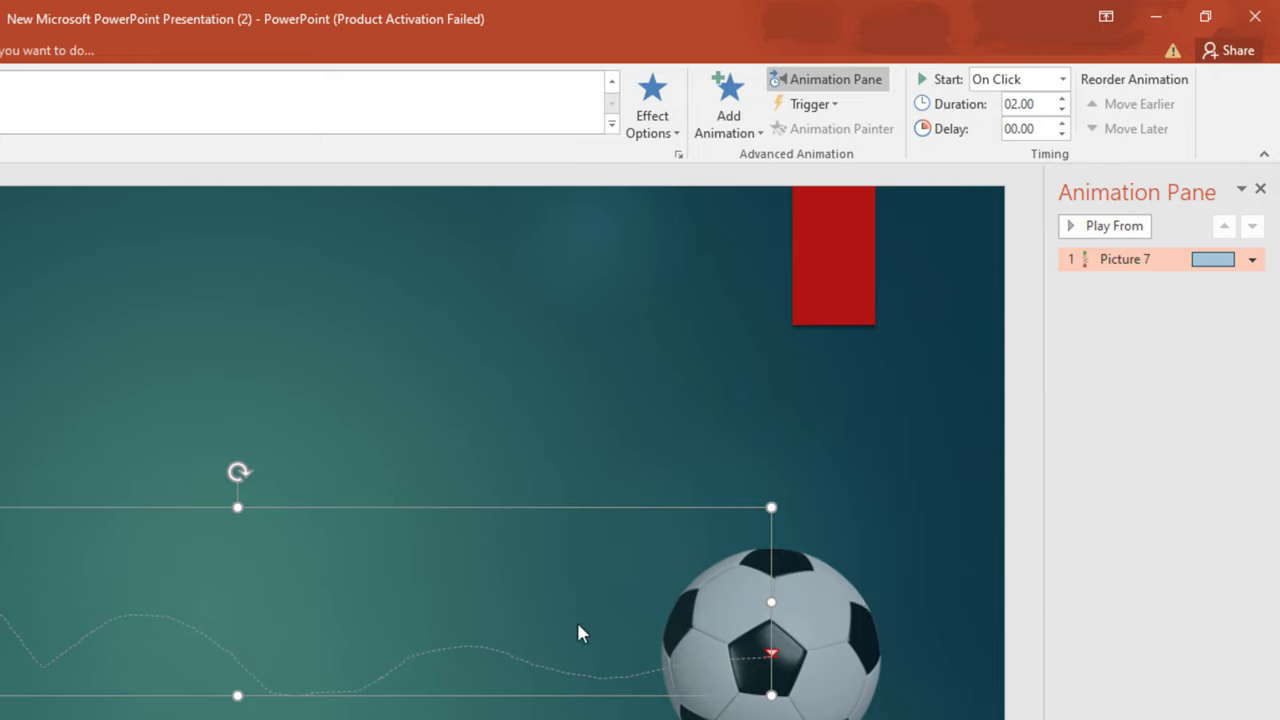
Set Picture 7's animation duration to 5 seconds (Very Slow) and preview it
{"action": "left_click", "coordinate": [1251, 261]}
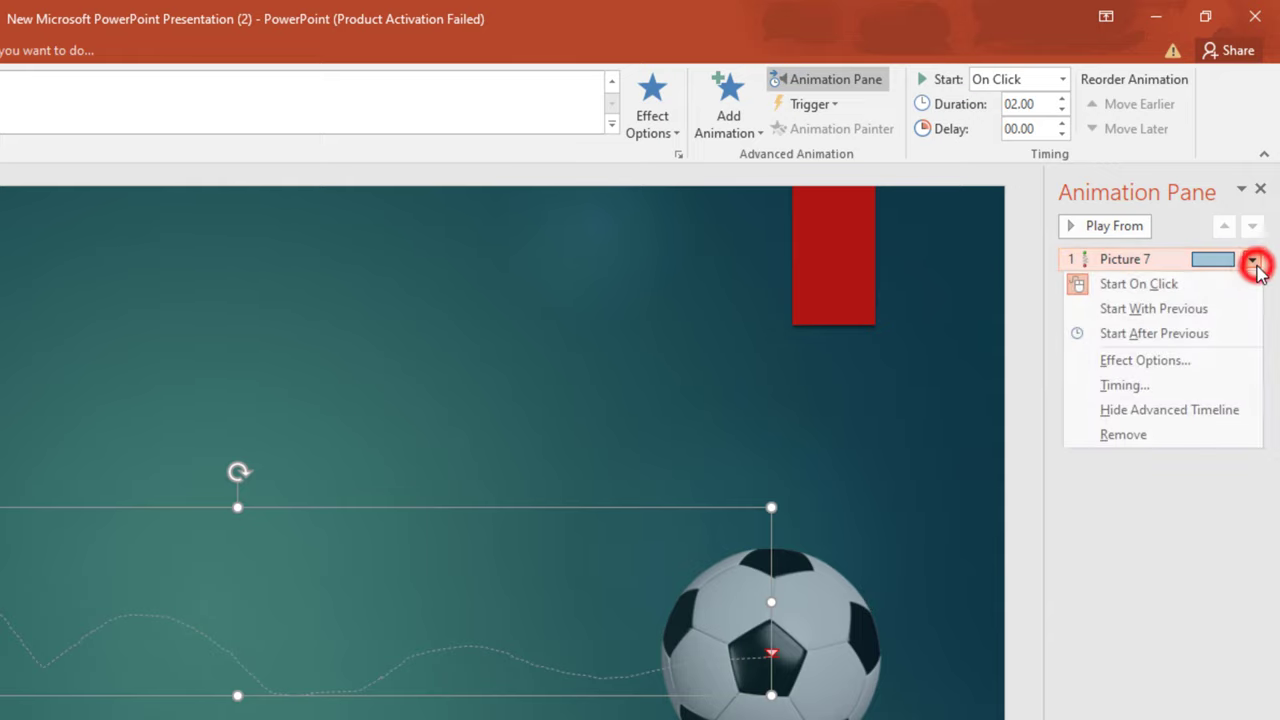
{"action": "left_click", "coordinate": [1166, 387]}
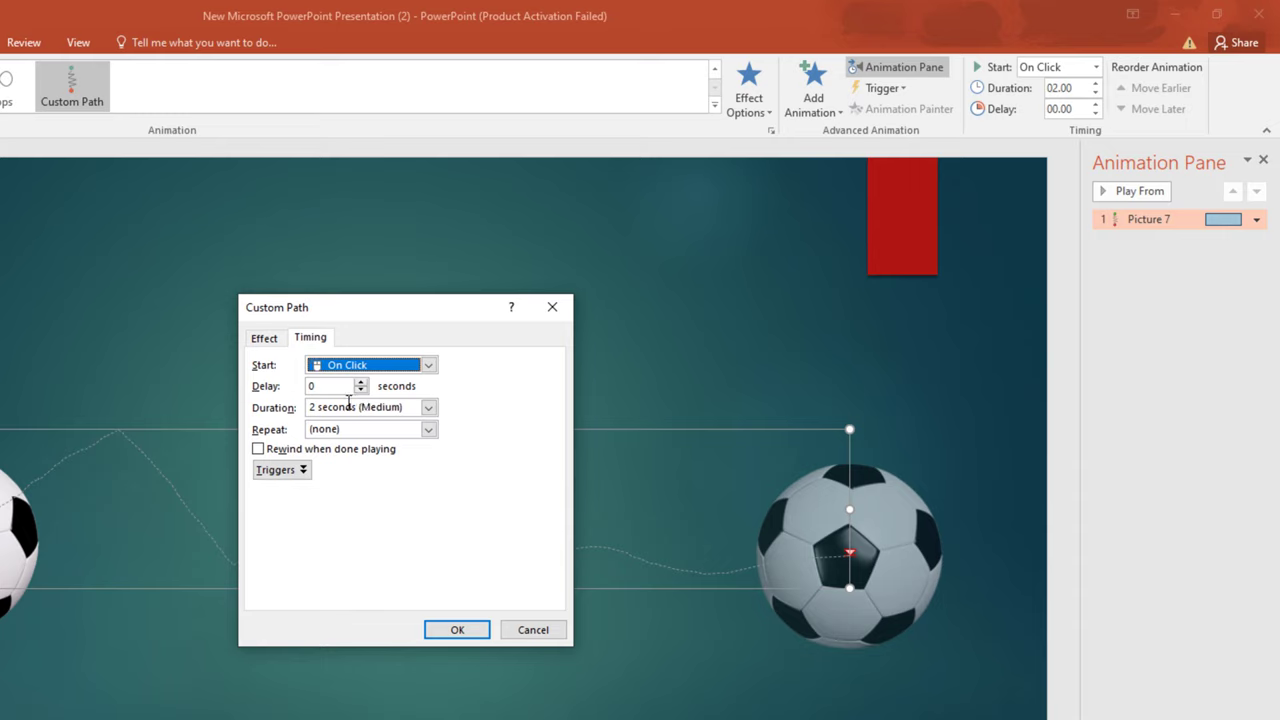
{"action": "left_click", "coordinate": [429, 409]}
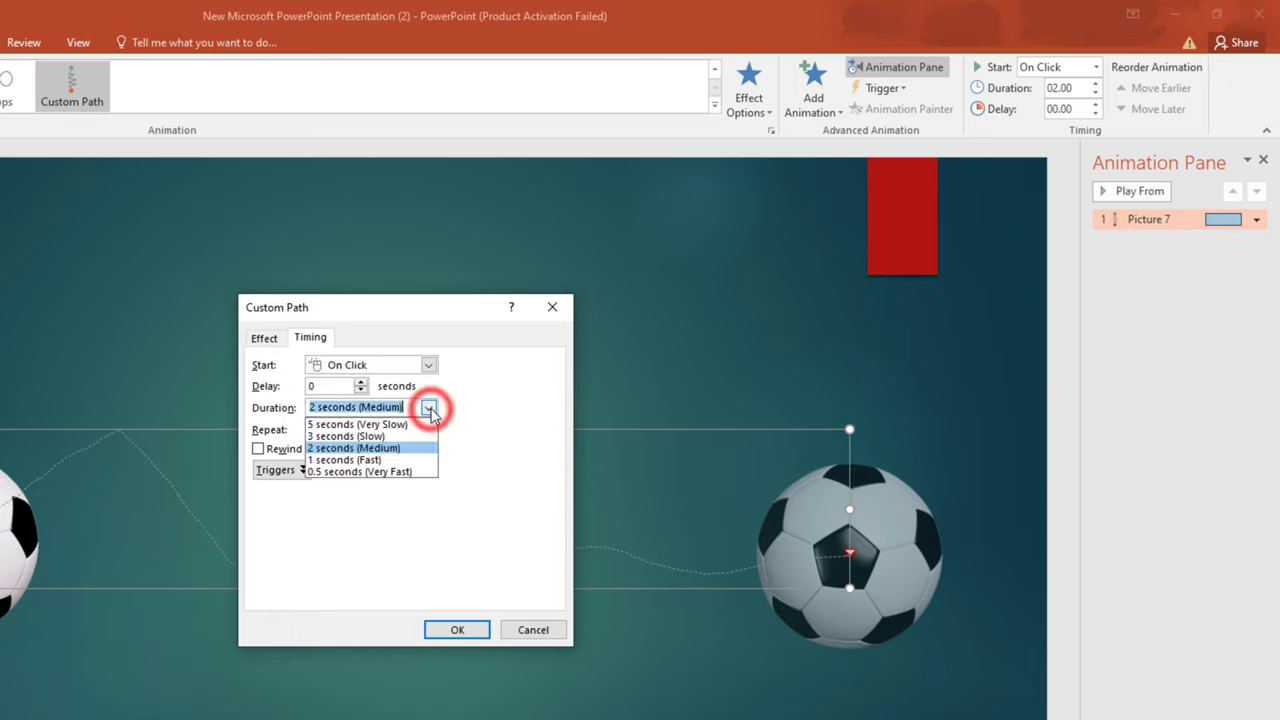
{"action": "left_click", "coordinate": [383, 424]}
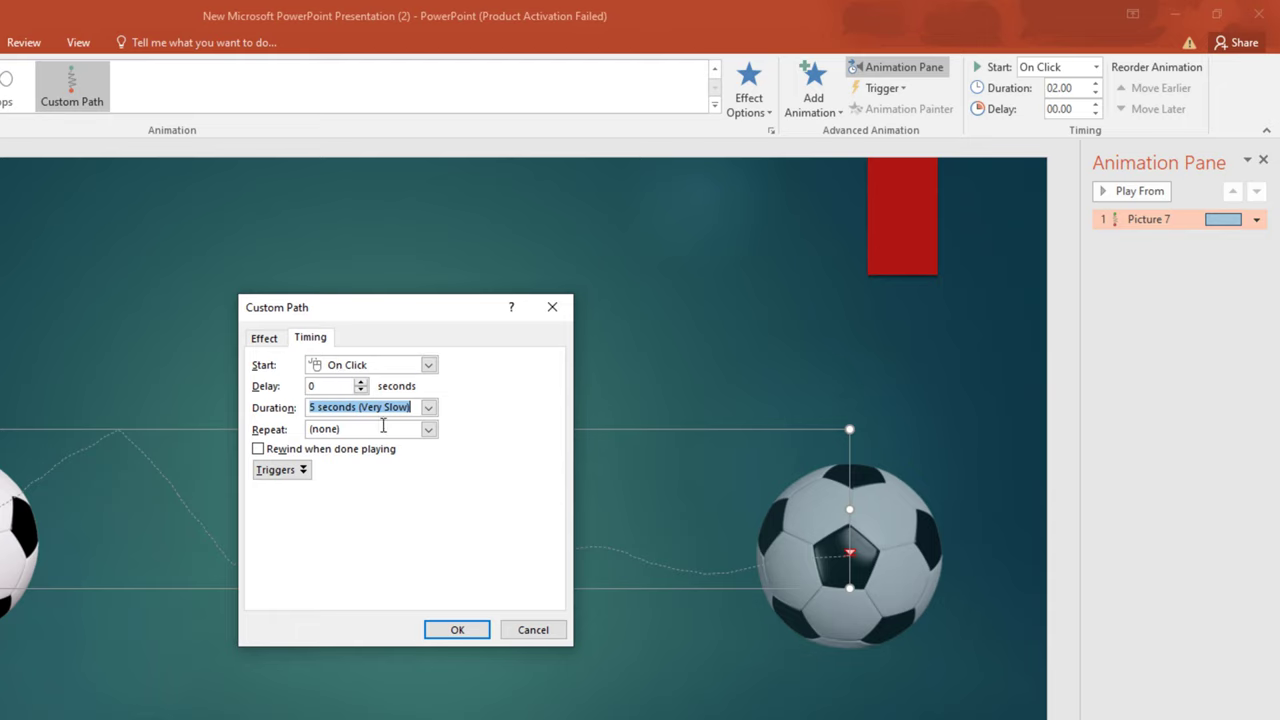
{"action": "left_click", "coordinate": [462, 626]}
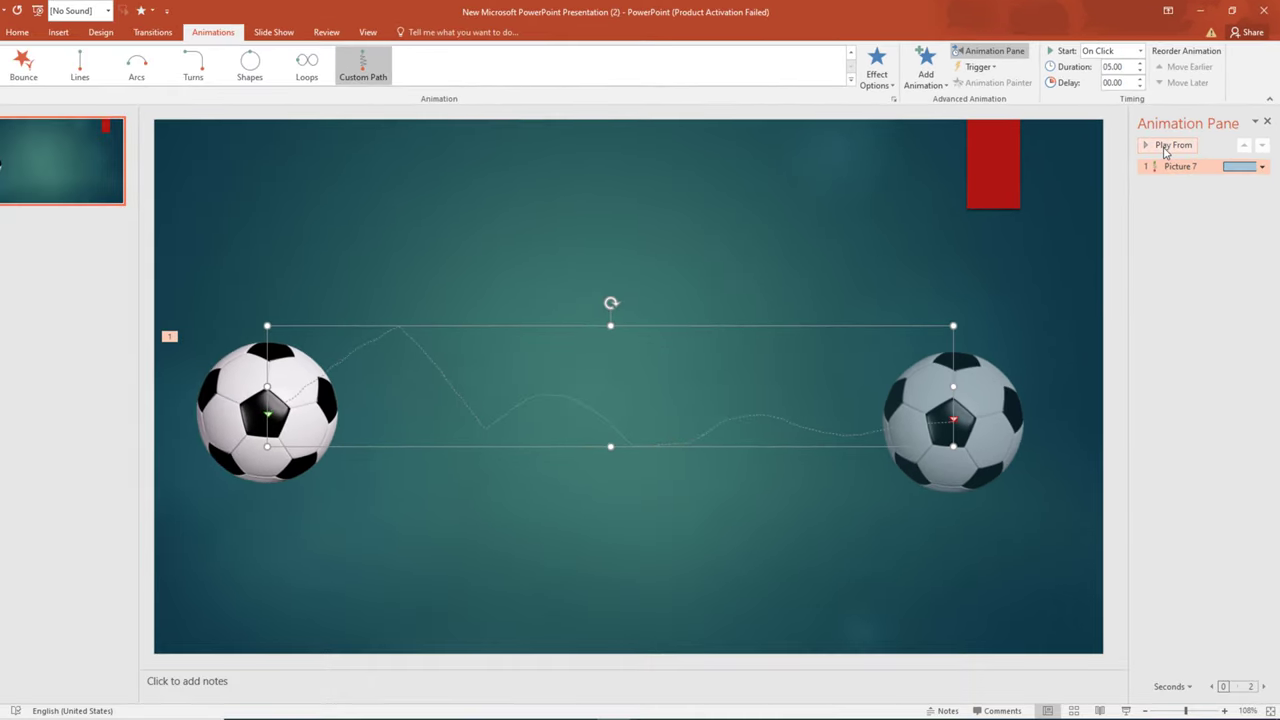
{"action": "left_click", "coordinate": [1165, 146]}
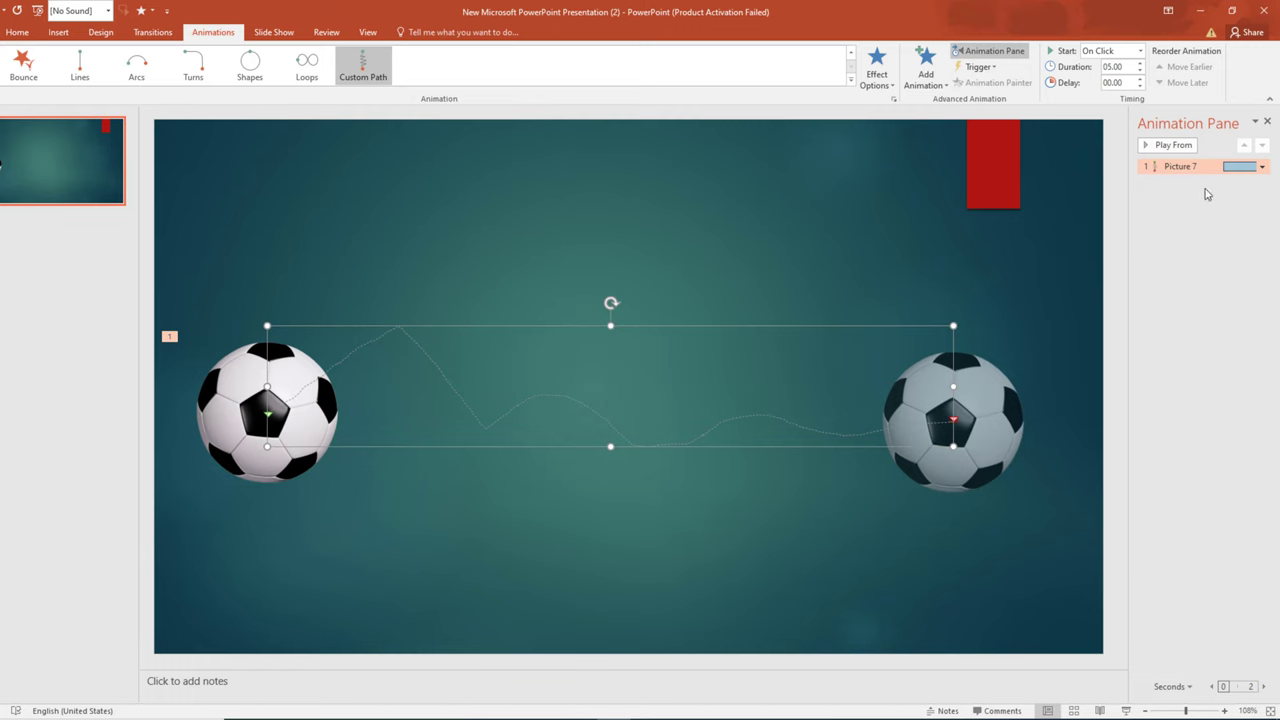
Enable Auto-reverse in the ball animation's Effect Options, with the Bomb sound selected
{"action": "left_click", "coordinate": [1262, 167]}
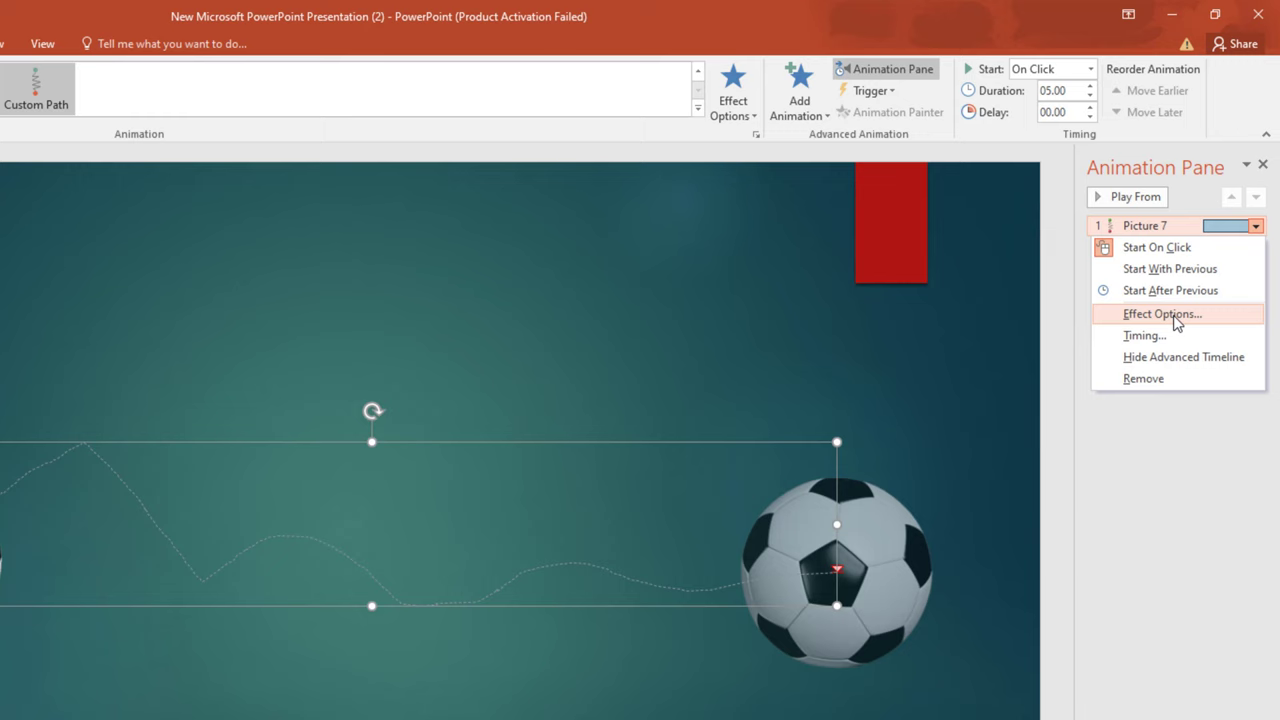
{"action": "left_click", "coordinate": [1179, 316]}
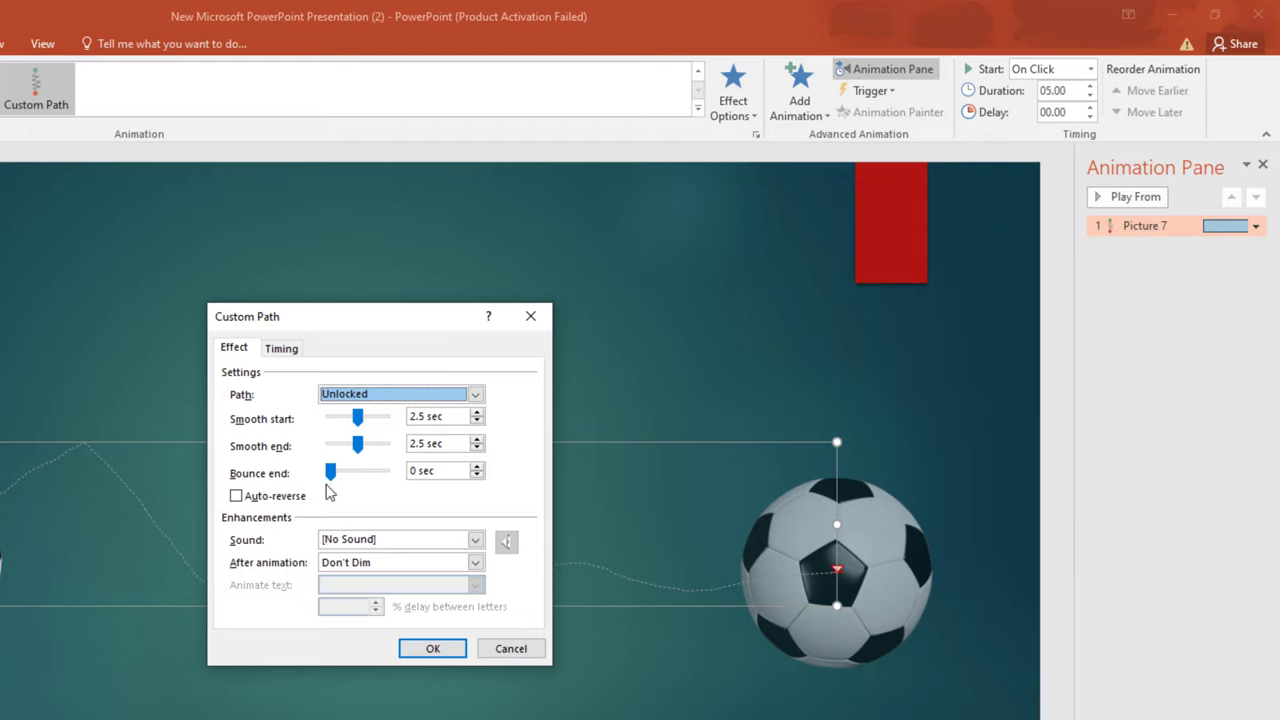
{"action": "left_click", "coordinate": [237, 497]}
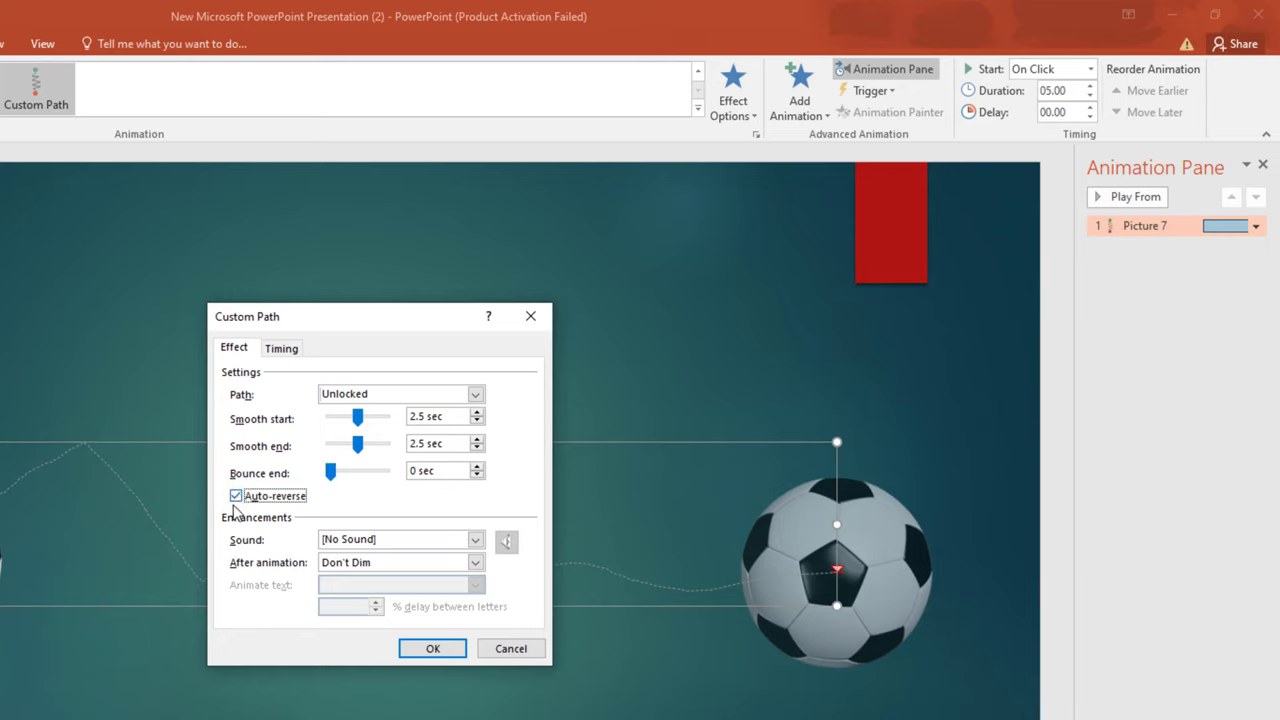
{"action": "left_click", "coordinate": [380, 542]}
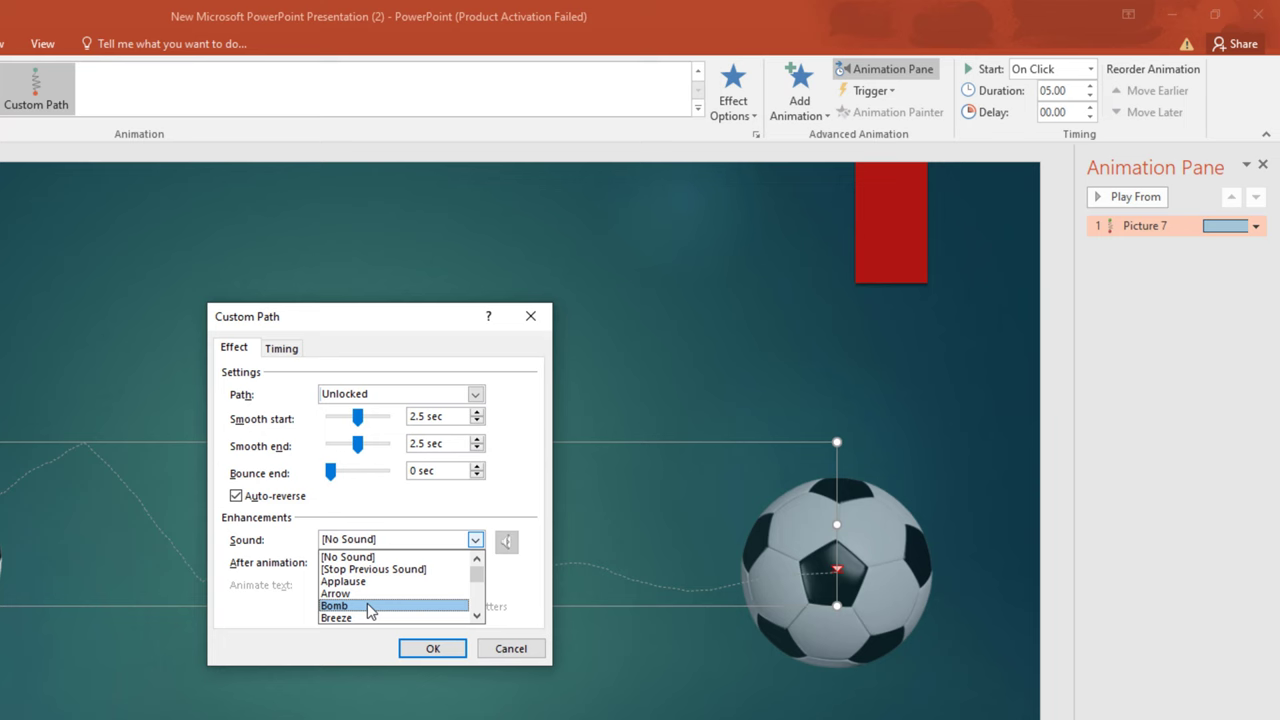
{"action": "left_click", "coordinate": [369, 607]}
{"action": "left_click", "coordinate": [432, 648]}
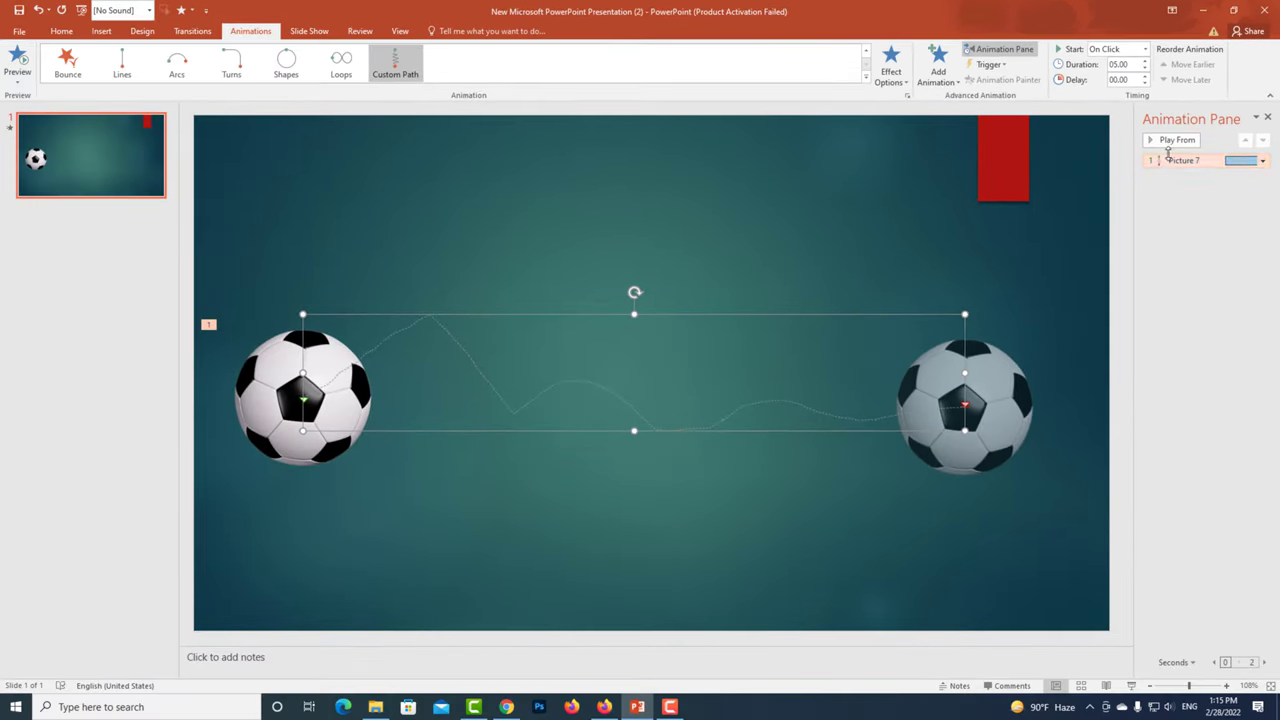
Preview and stop the auto-reversing ball animation, then open Picture 7's options dropdown
{"action": "left_click", "coordinate": [1165, 141]}
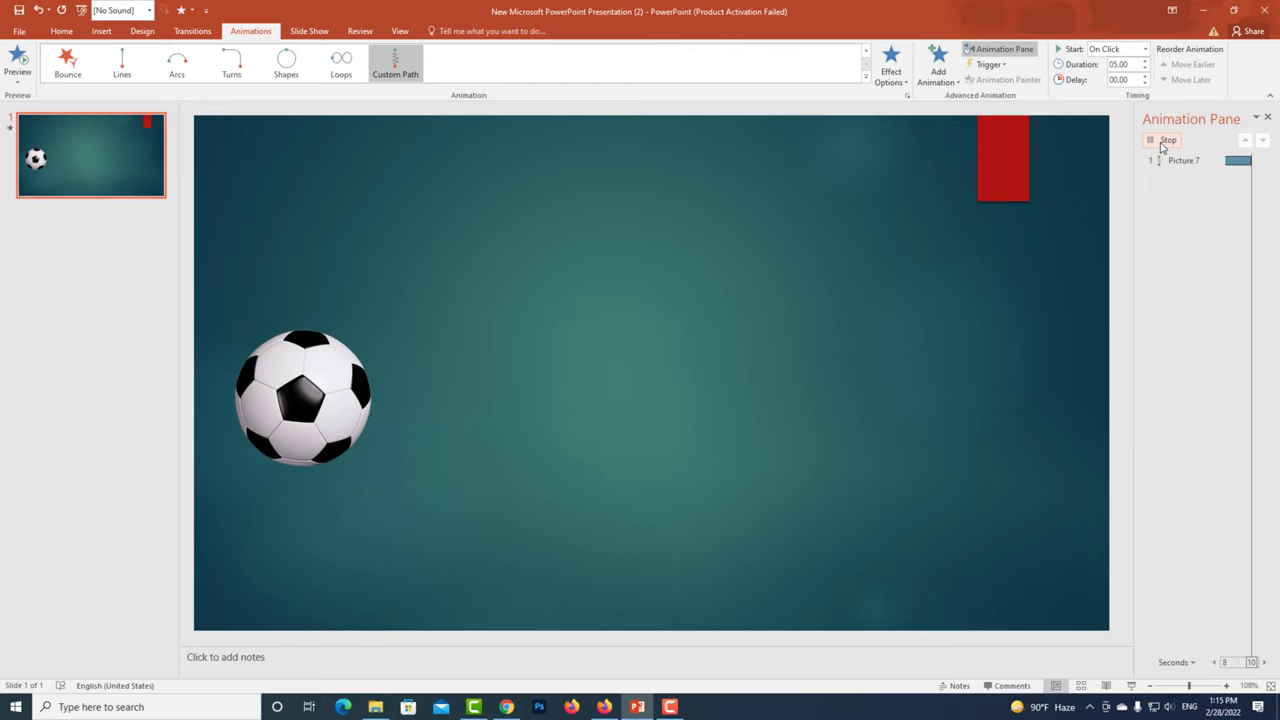
{"action": "left_click", "coordinate": [1165, 141]}
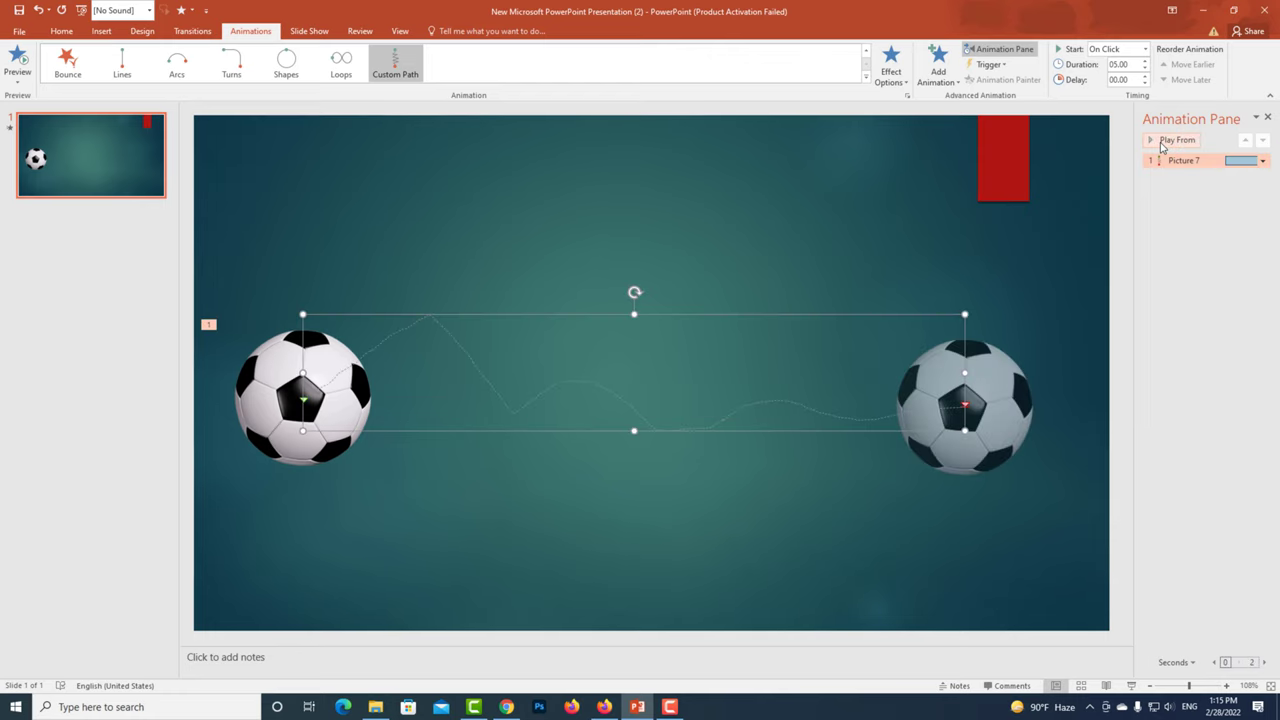
{"action": "left_click", "coordinate": [1263, 162]}
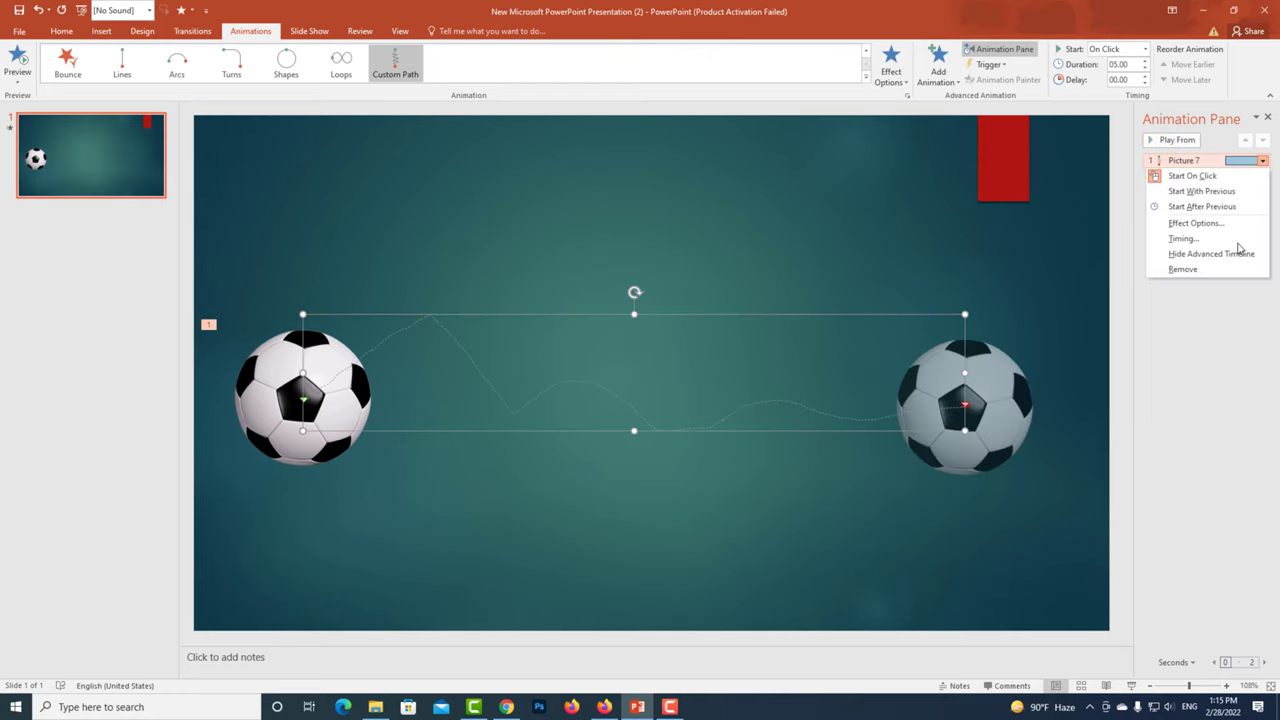